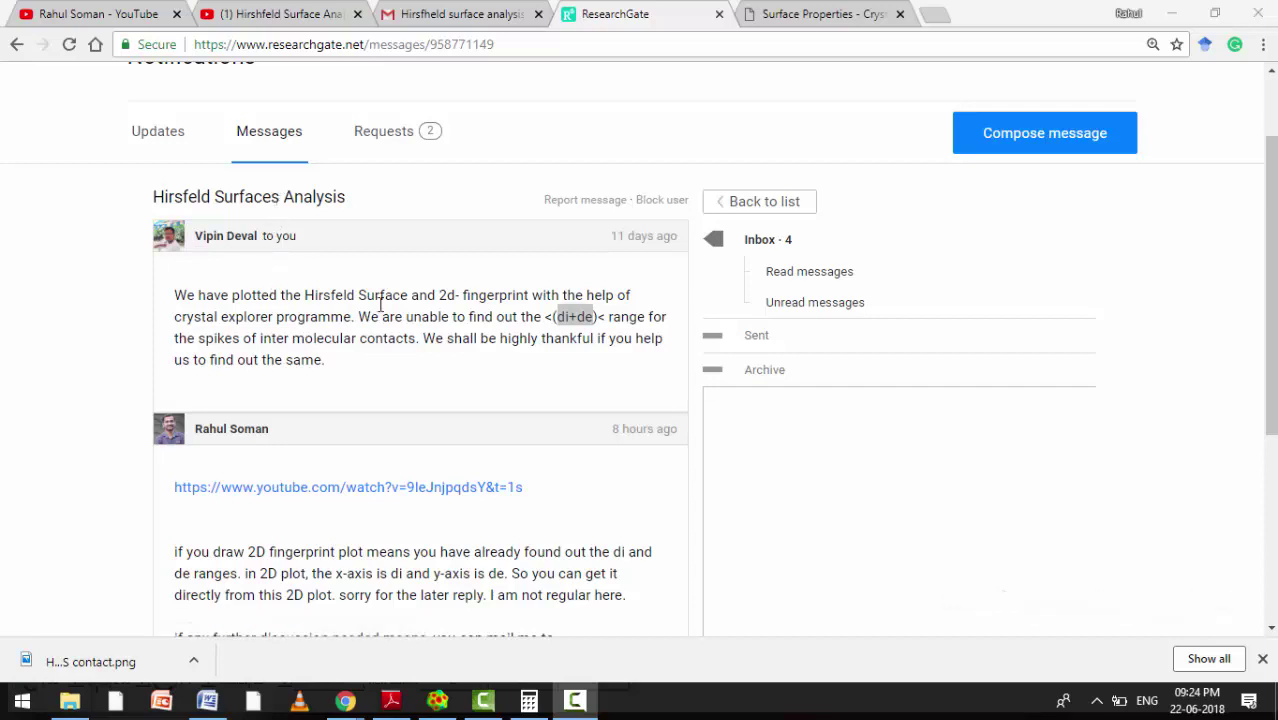
# Highlight the 'di+de' and '2d-fingerprint' terms in the ResearchGate question.
pyautogui.click(582, 318)
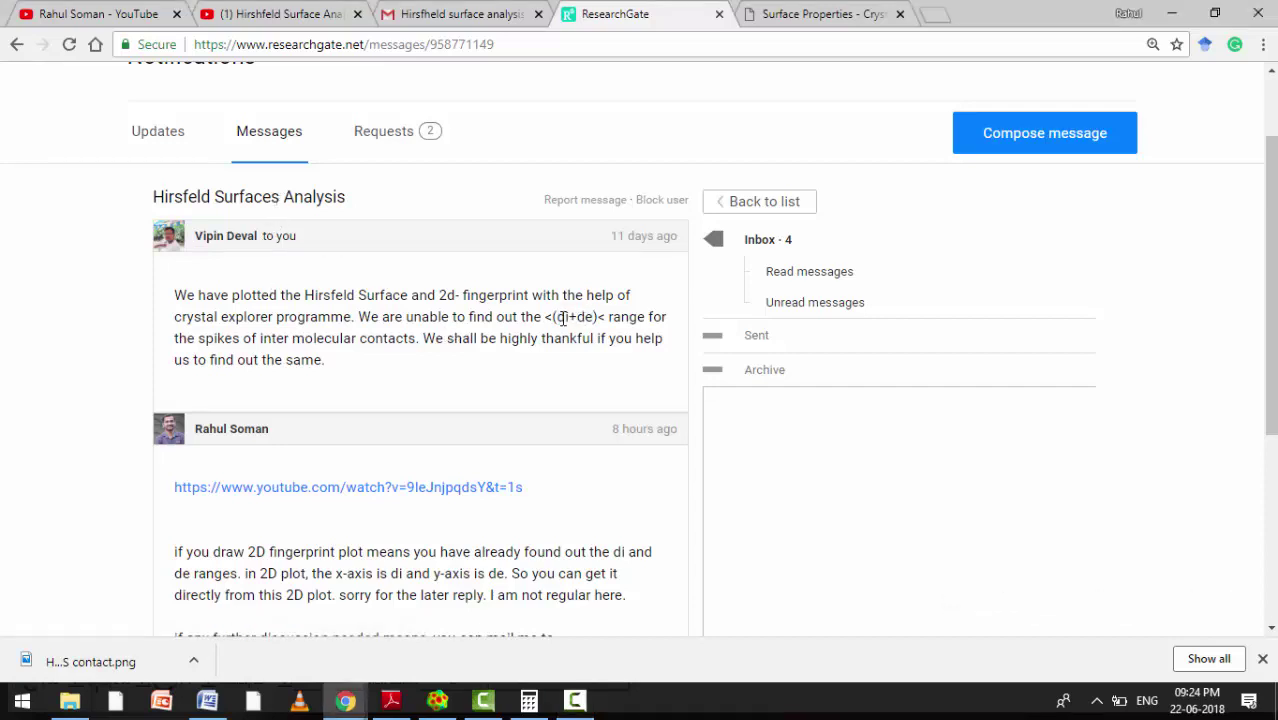
pyautogui.moveTo(556, 318); pyautogui.dragTo(591, 317)
pyautogui.moveTo(438, 295); pyautogui.dragTo(530, 293)
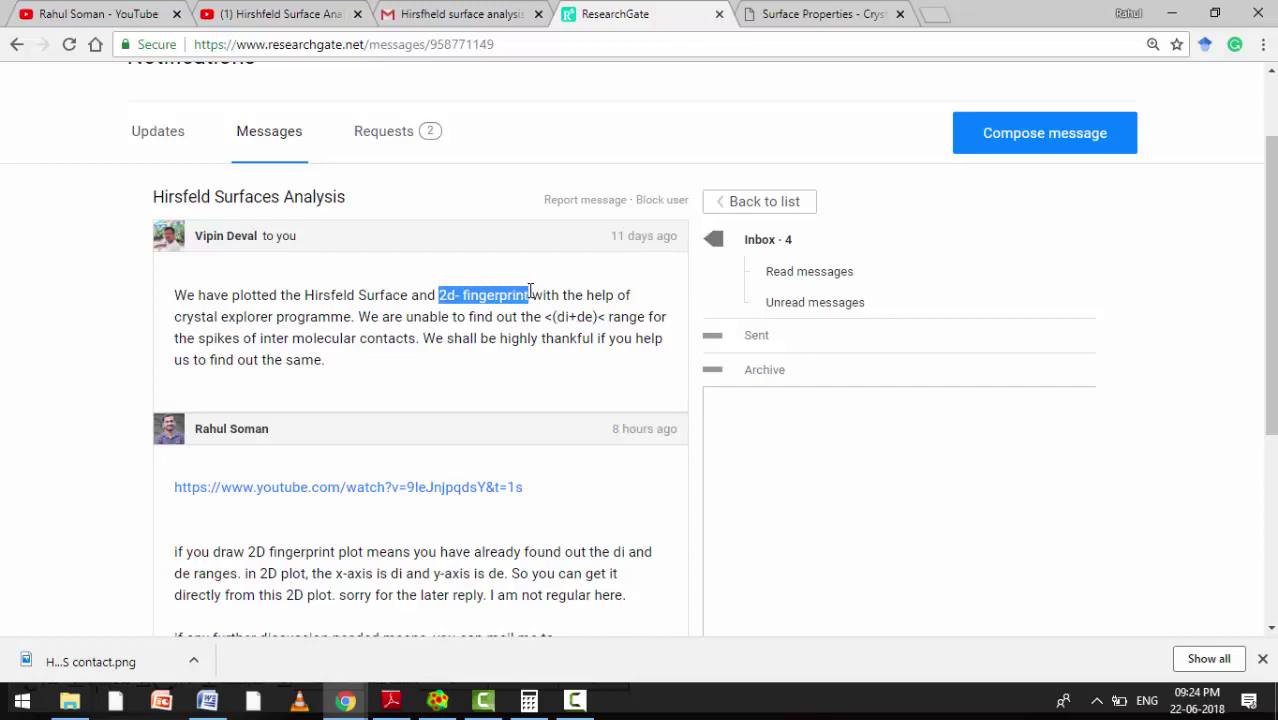
pyautogui.click(435, 571)
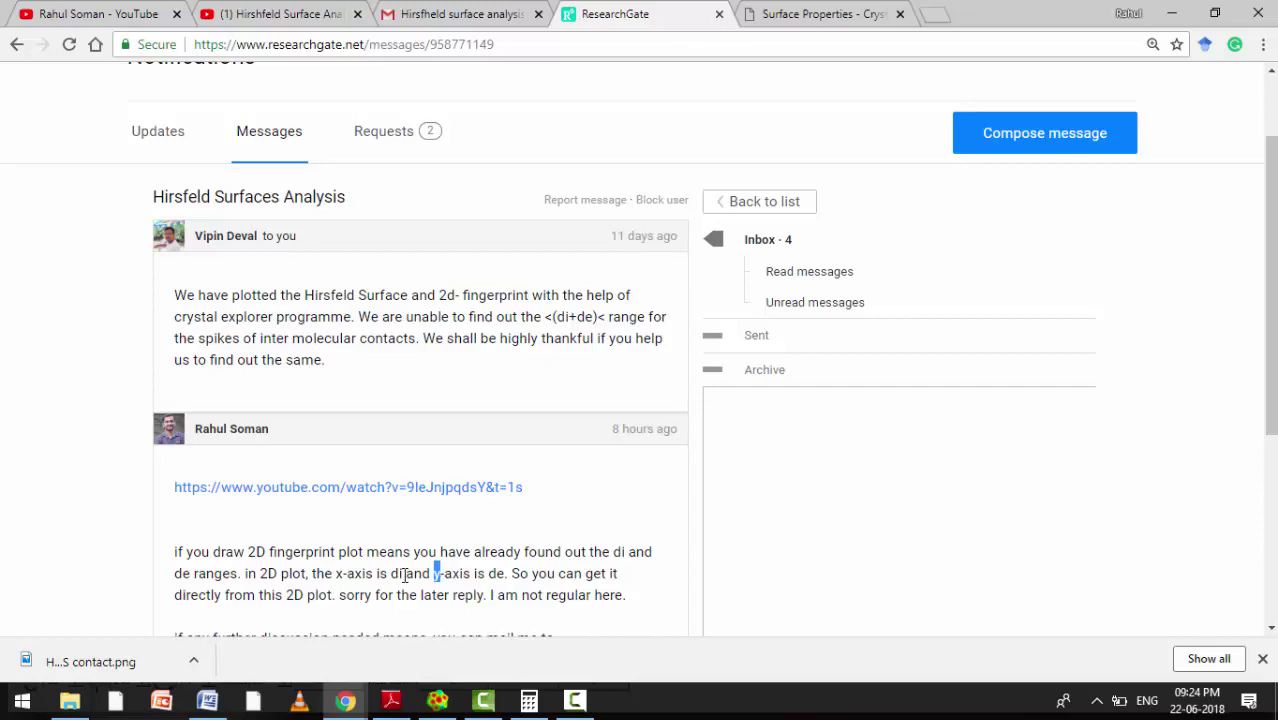
# Highlight the reply's 'x-axis is di' and 'y-axis is de', then highlight 'de' on the Surface Properties wiki page.
pyautogui.moveTo(404, 573); pyautogui.dragTo(336, 573)
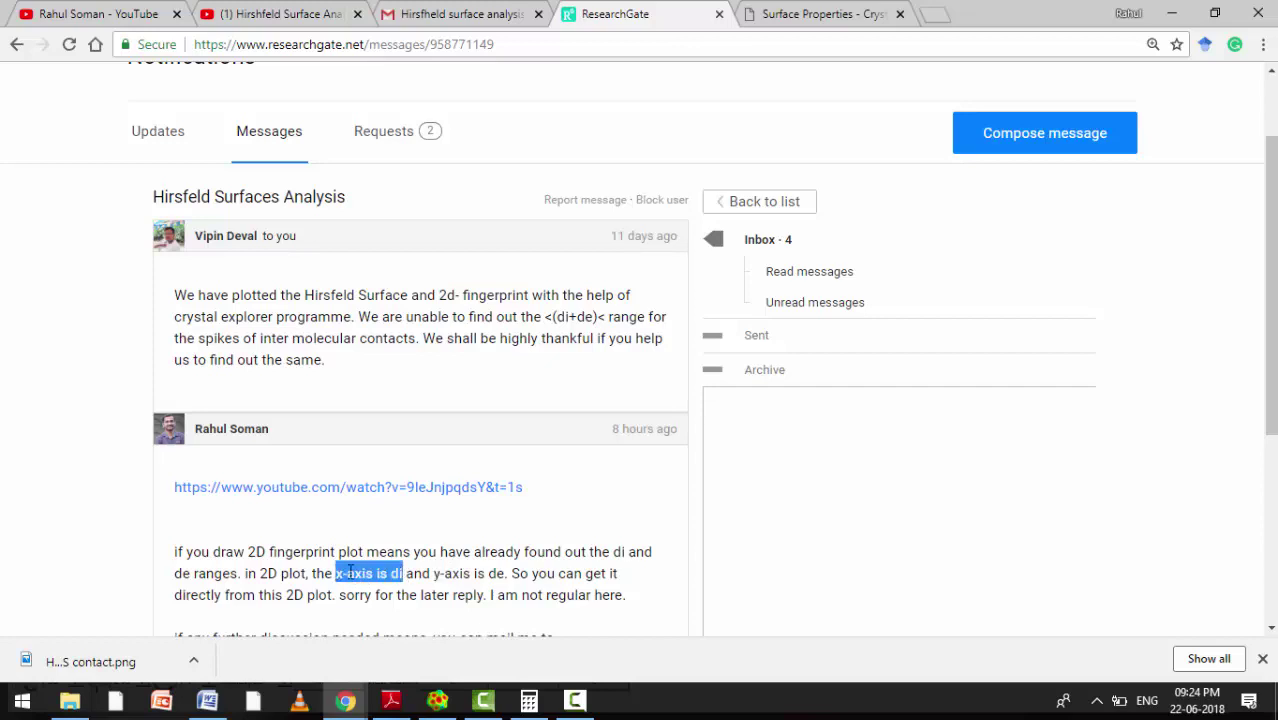
pyautogui.click(440, 573)
pyautogui.moveTo(440, 573); pyautogui.dragTo(506, 573)
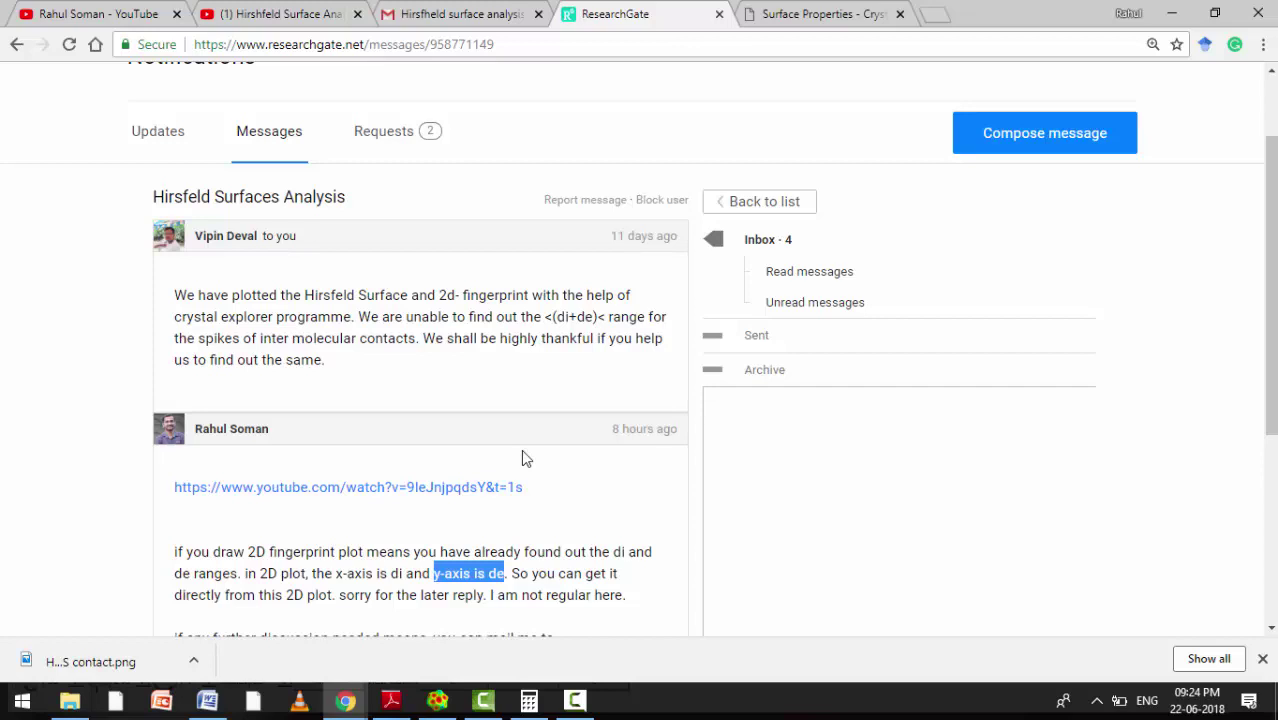
pyautogui.moveTo(557, 318); pyautogui.dragTo(597, 318)
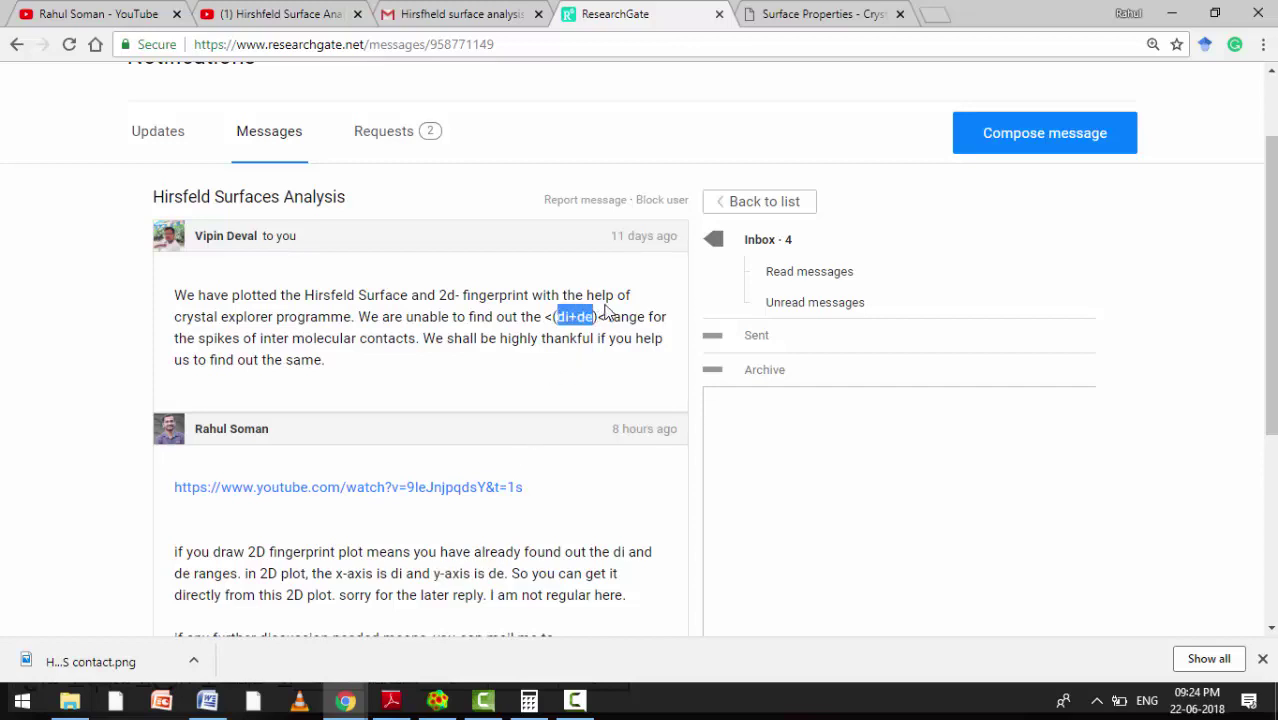
pyautogui.click(805, 24)
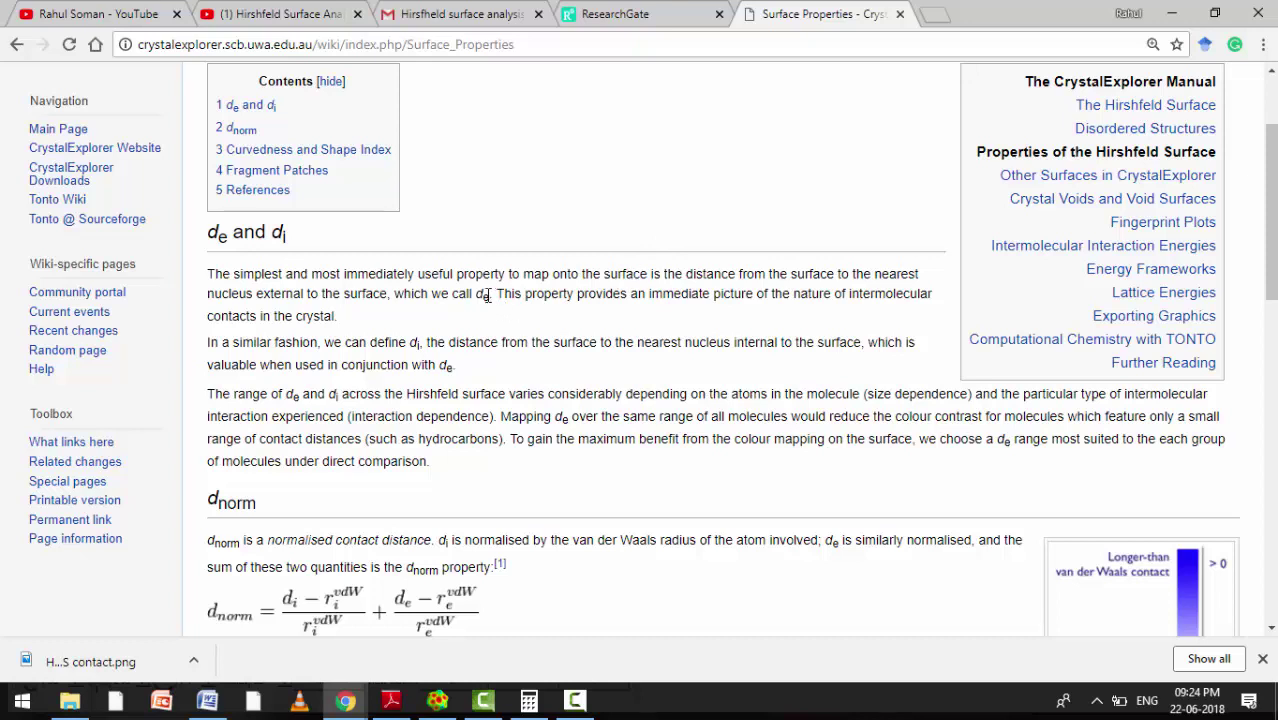
pyautogui.moveTo(488, 295); pyautogui.dragTo(477, 296)
# Scroll to the Hirshfeld surface analysis email's three attachments and open HIRS.pdf.
pyautogui.click(490, 9)
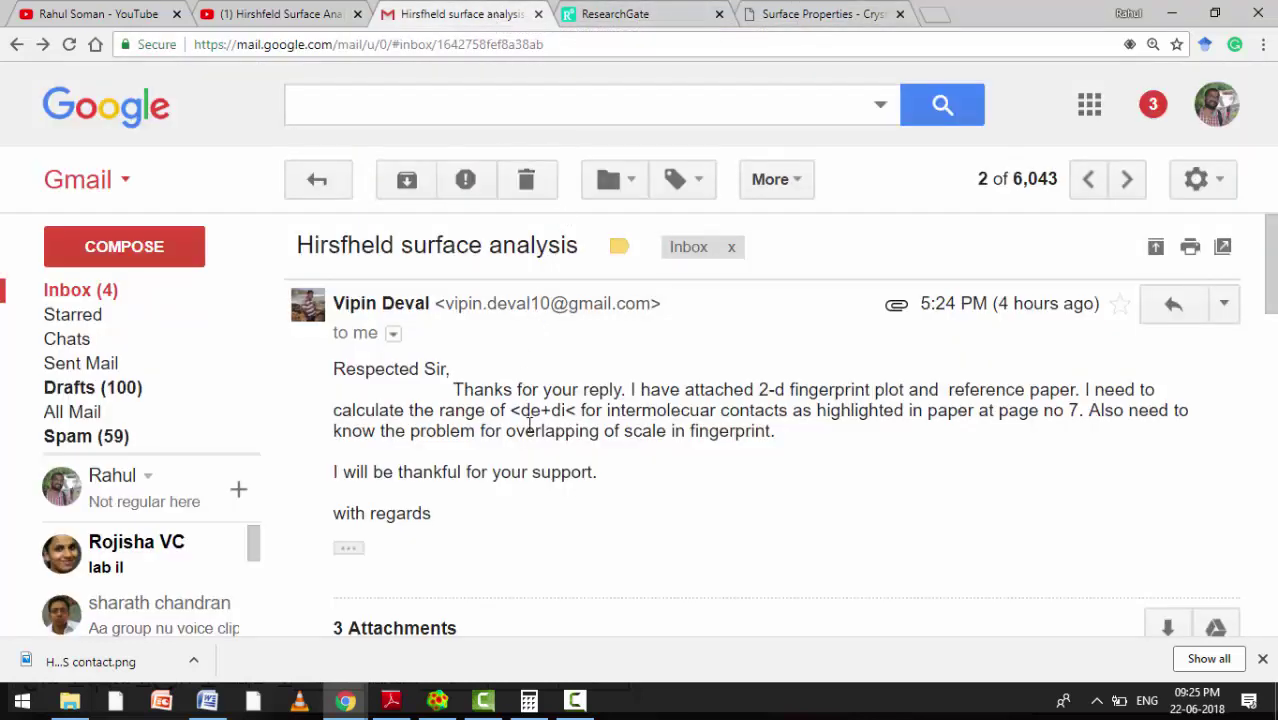
pyautogui.scroll(-2, 545, 431)
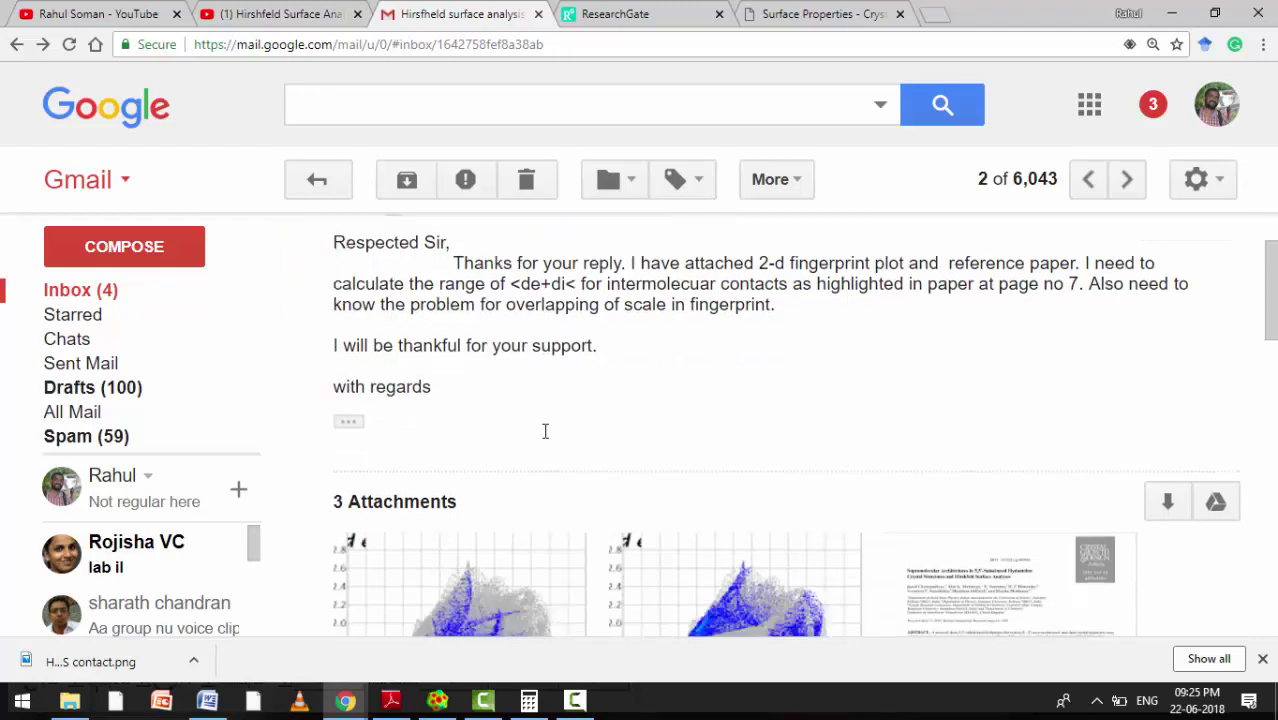
pyautogui.scroll(-1, 545, 431)
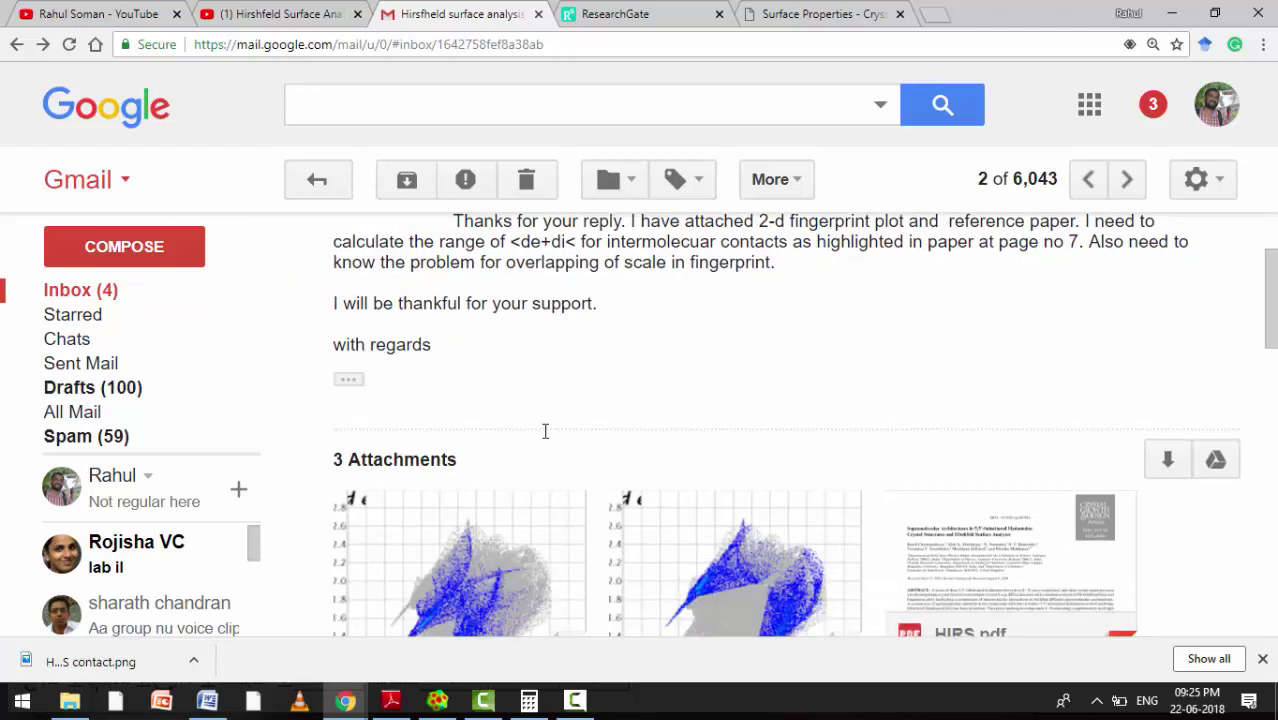
pyautogui.scroll(-1, 545, 431)
pyautogui.scroll(-1, 545, 428)
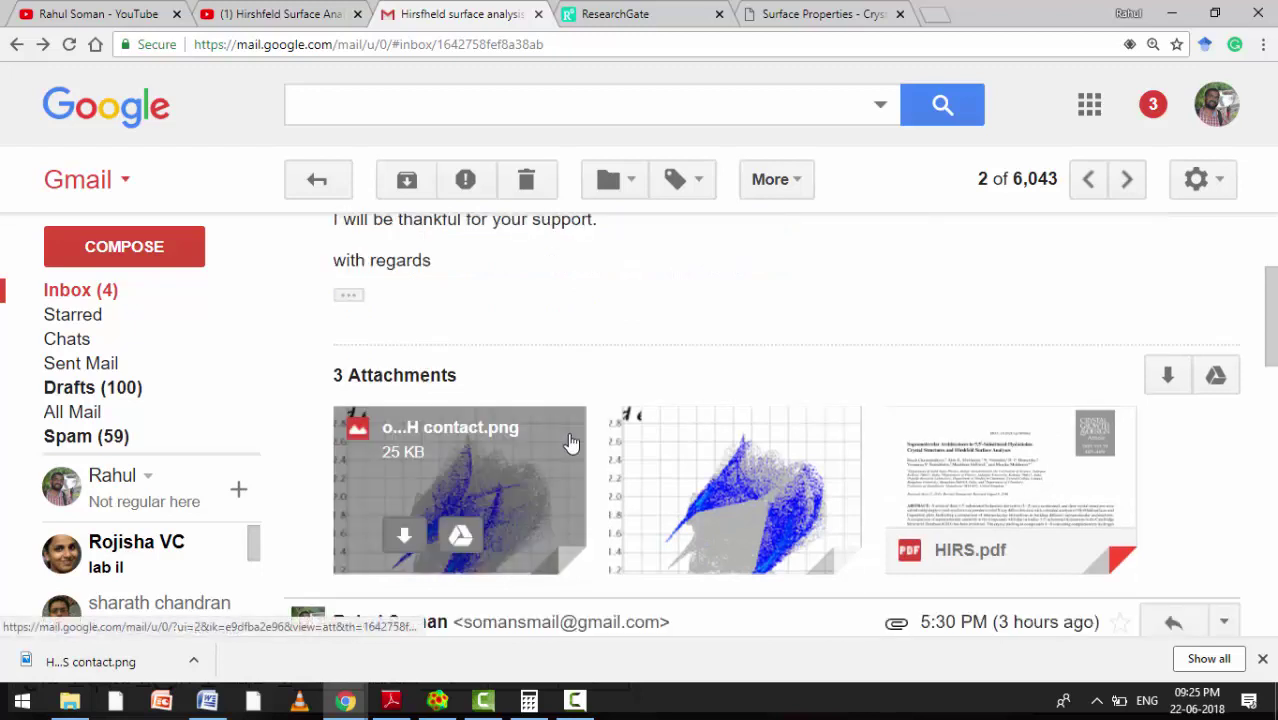
pyautogui.click(957, 465)
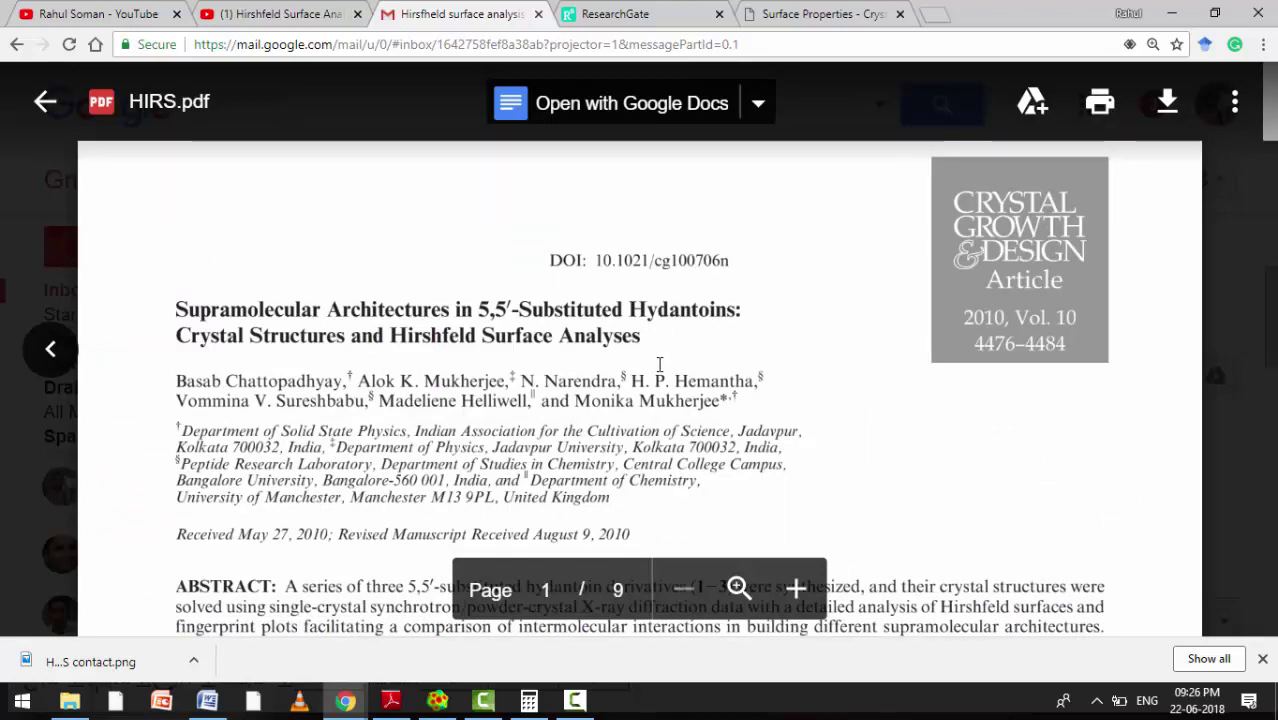
# Scroll the HIRS.pdf preview down to page 6 of 9, showing Figure 4.
pyautogui.scroll(-3, 660, 364)
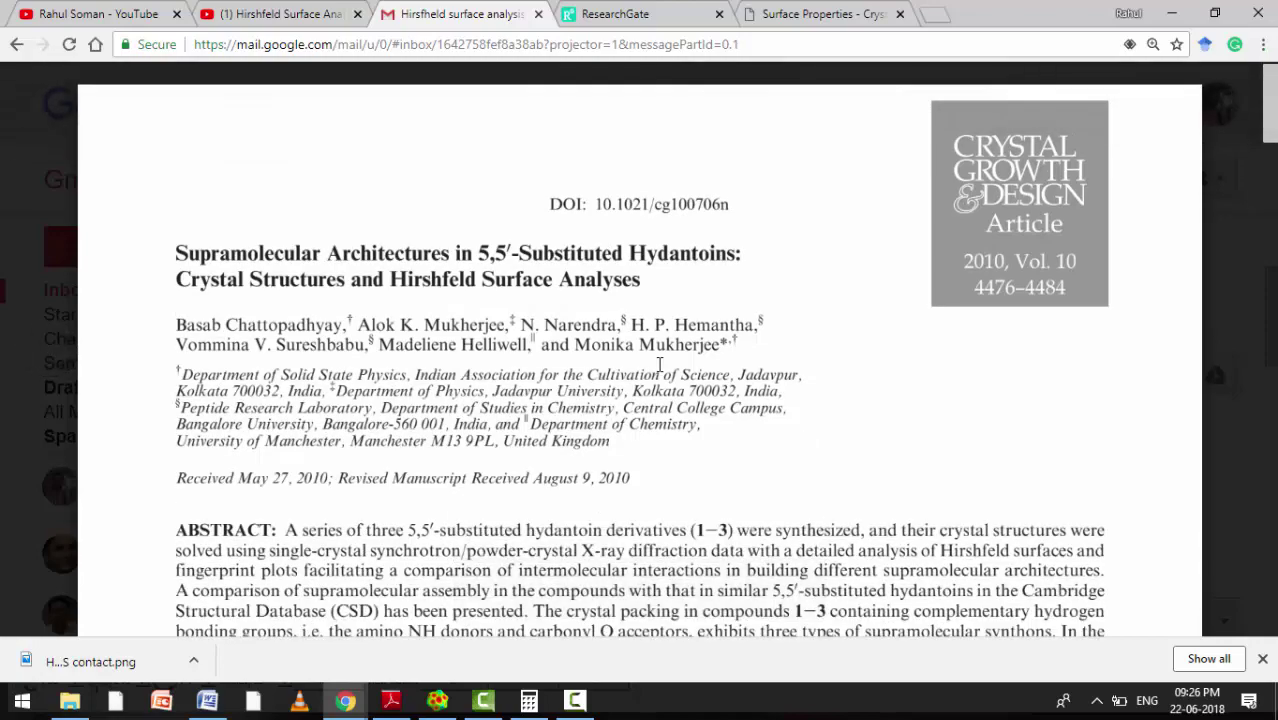
pyautogui.scroll(-12, 660, 364)
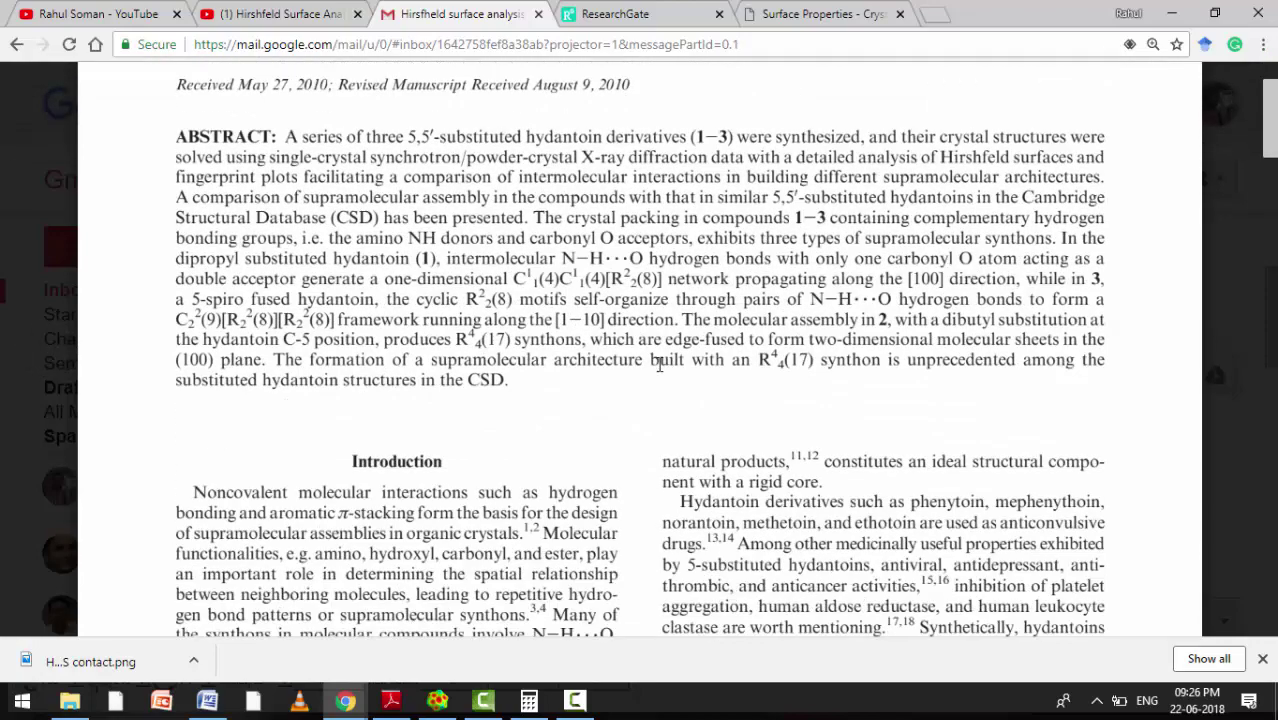
pyautogui.scroll(-10, 660, 364)
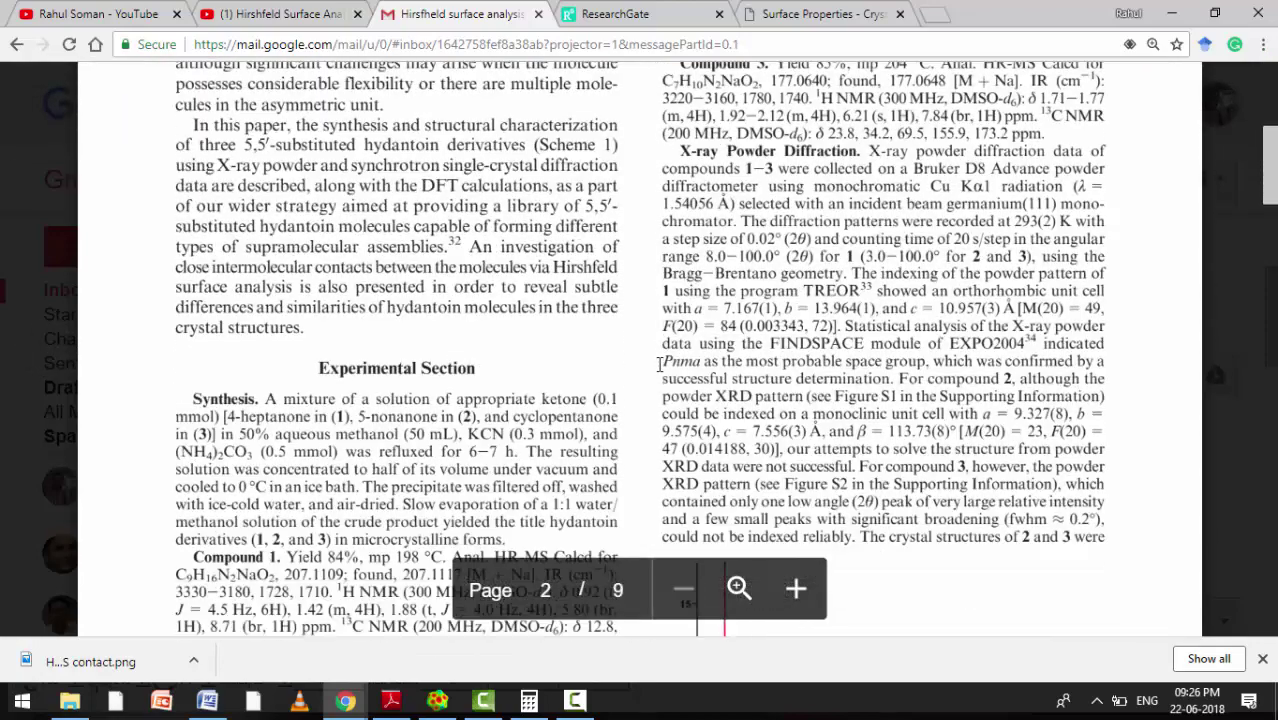
pyautogui.scroll(-15, 660, 364)
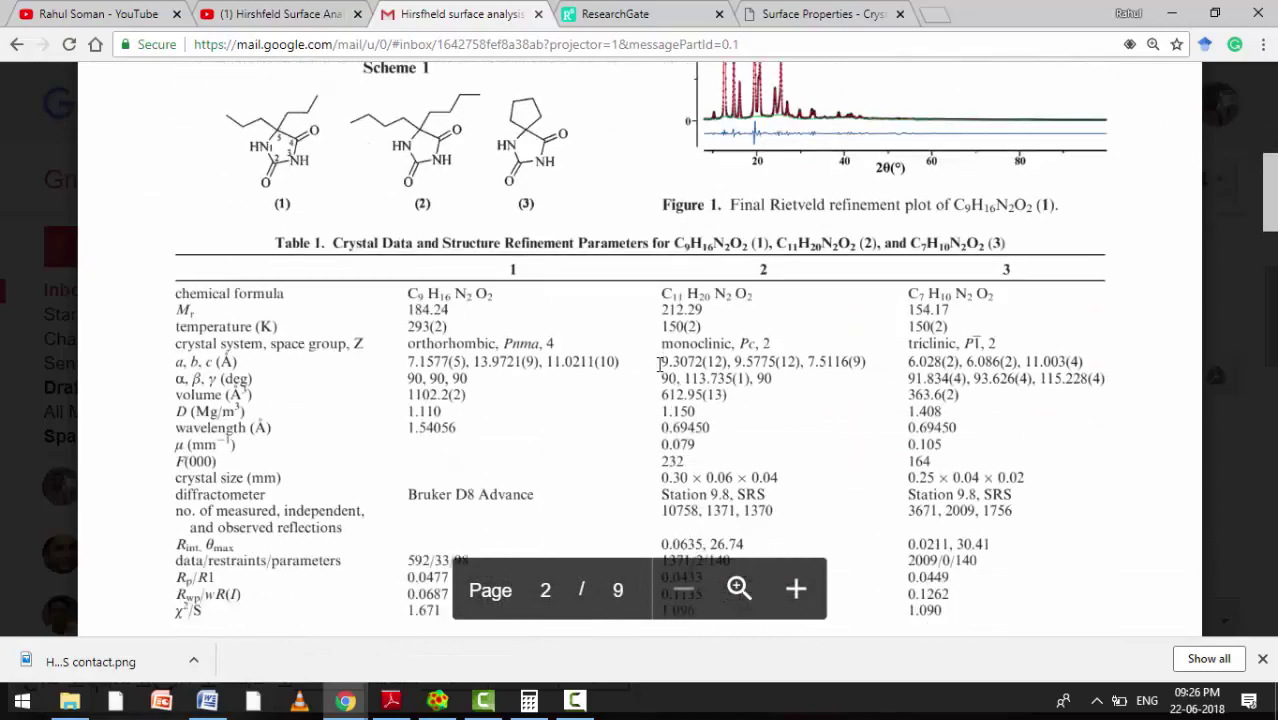
pyautogui.scroll(-15, 660, 364)
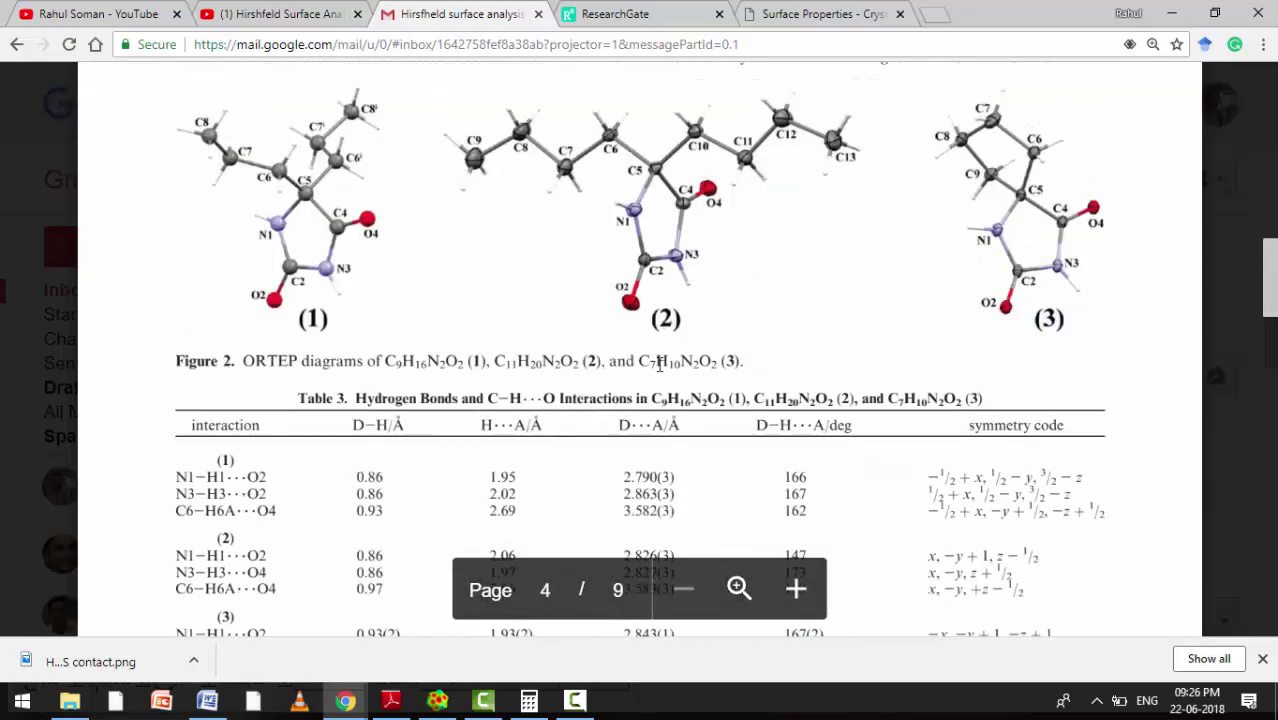
pyautogui.scroll(-15, 660, 364)
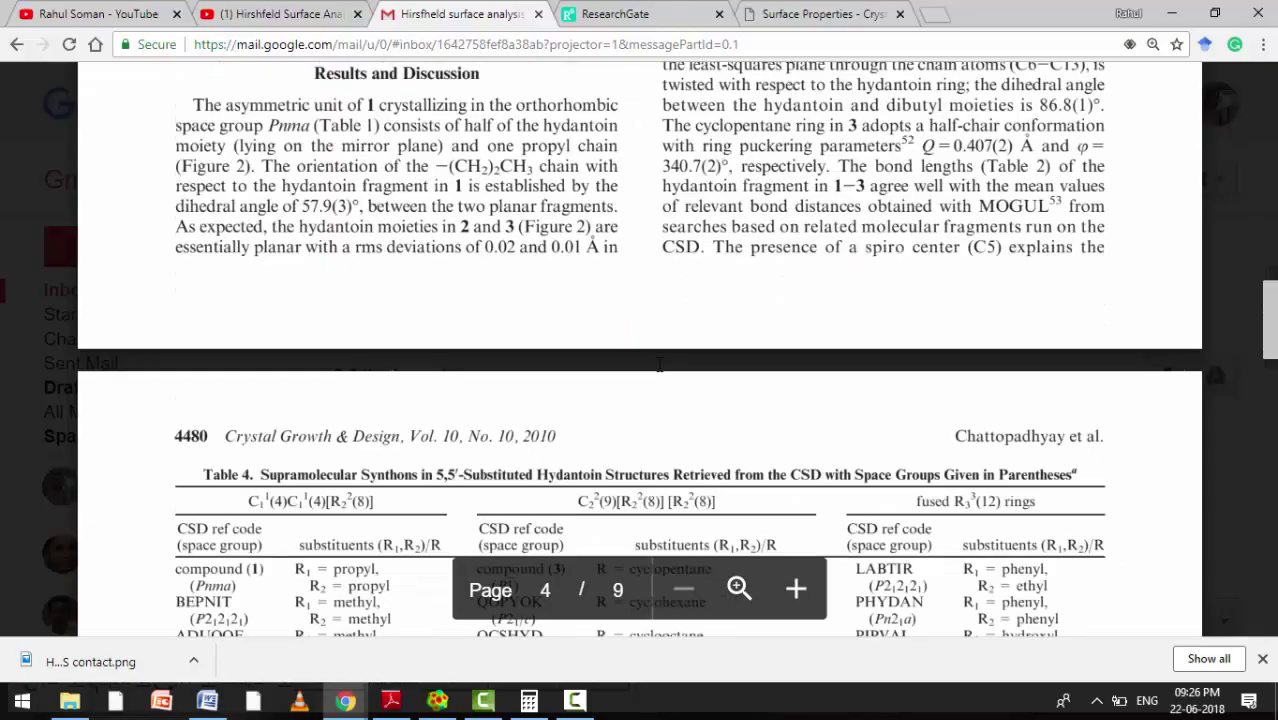
pyautogui.scroll(-15, 660, 364)
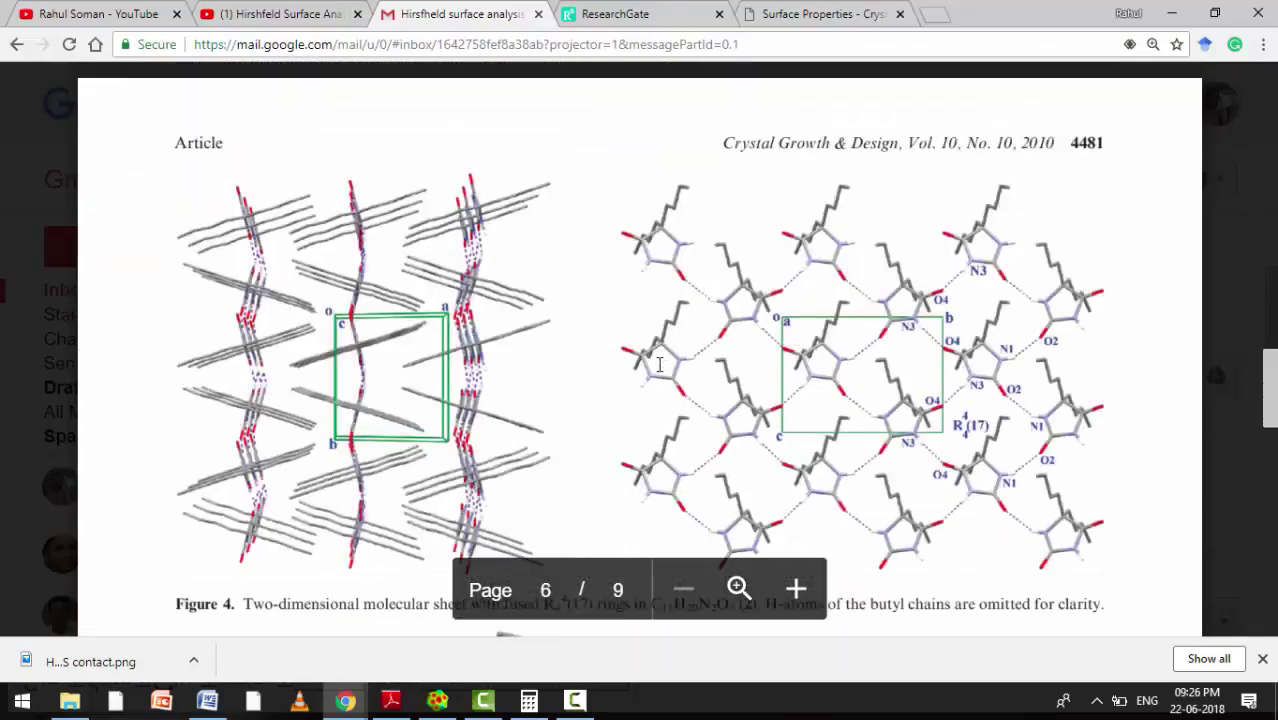
pyautogui.scroll(-5, 660, 364)
pyautogui.scroll(4, 660, 364)
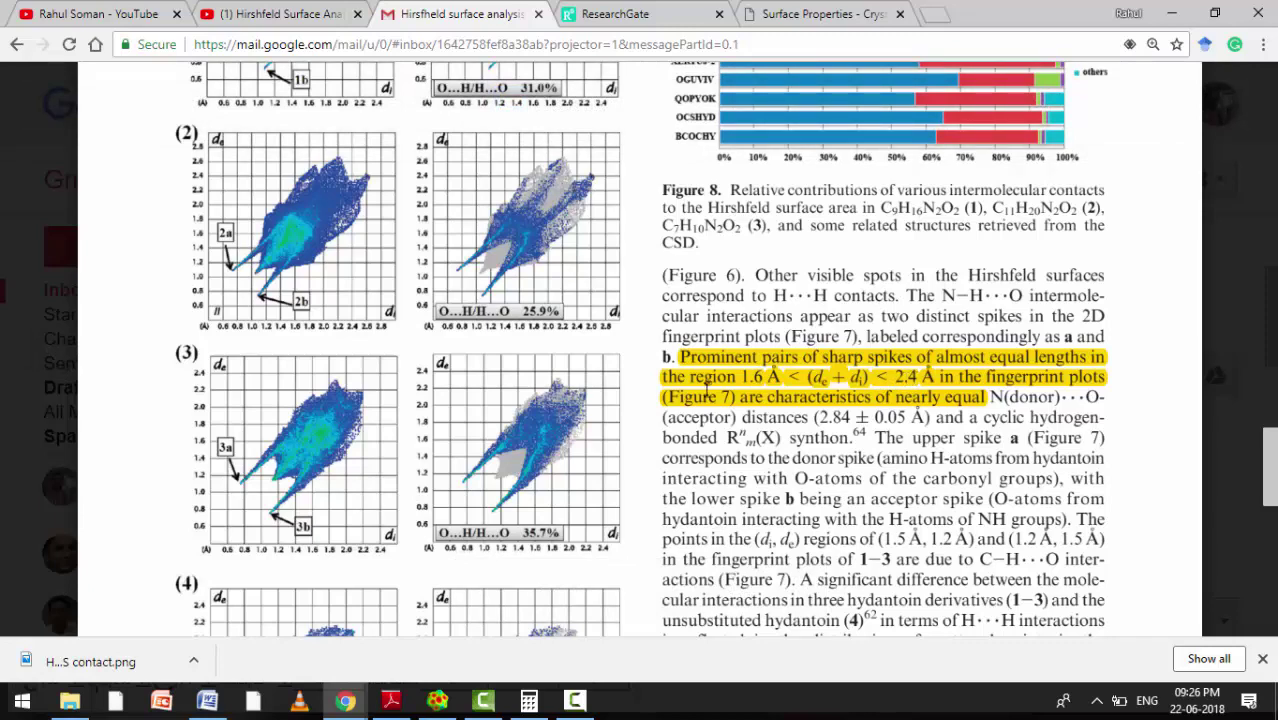
pyautogui.scroll(3, 206, 270)
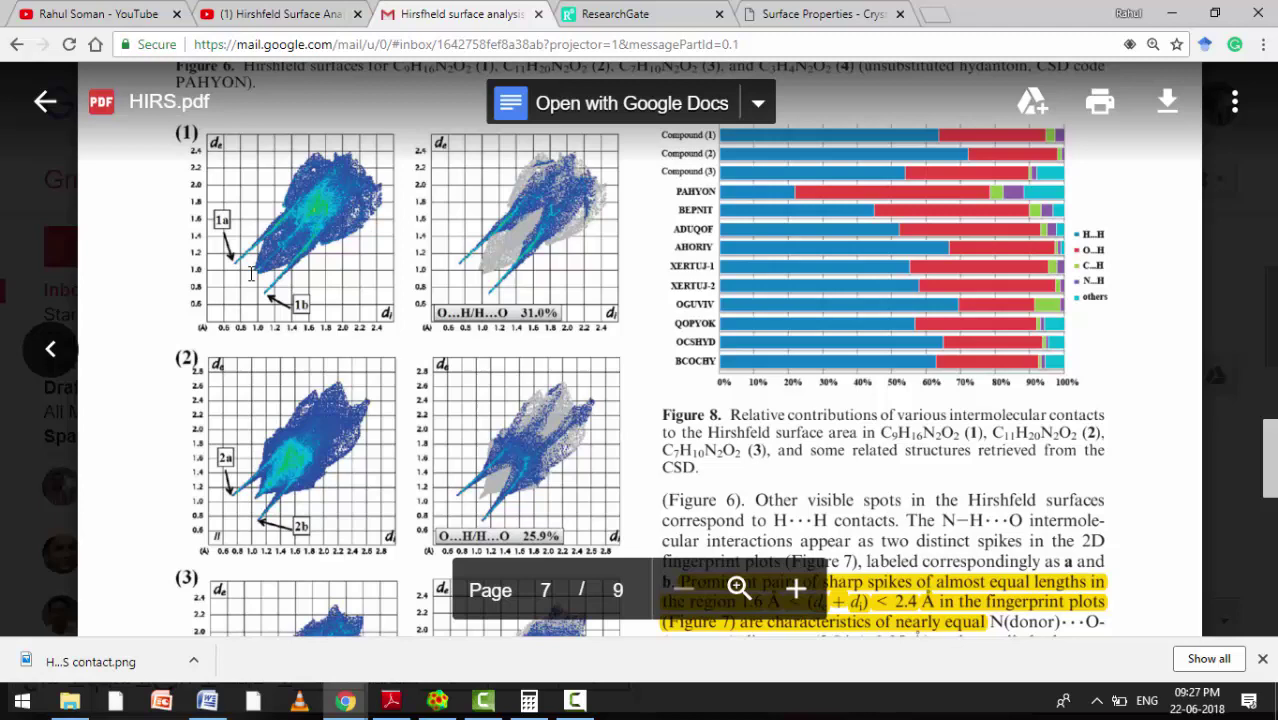
pyautogui.scroll(-5, 252, 275)
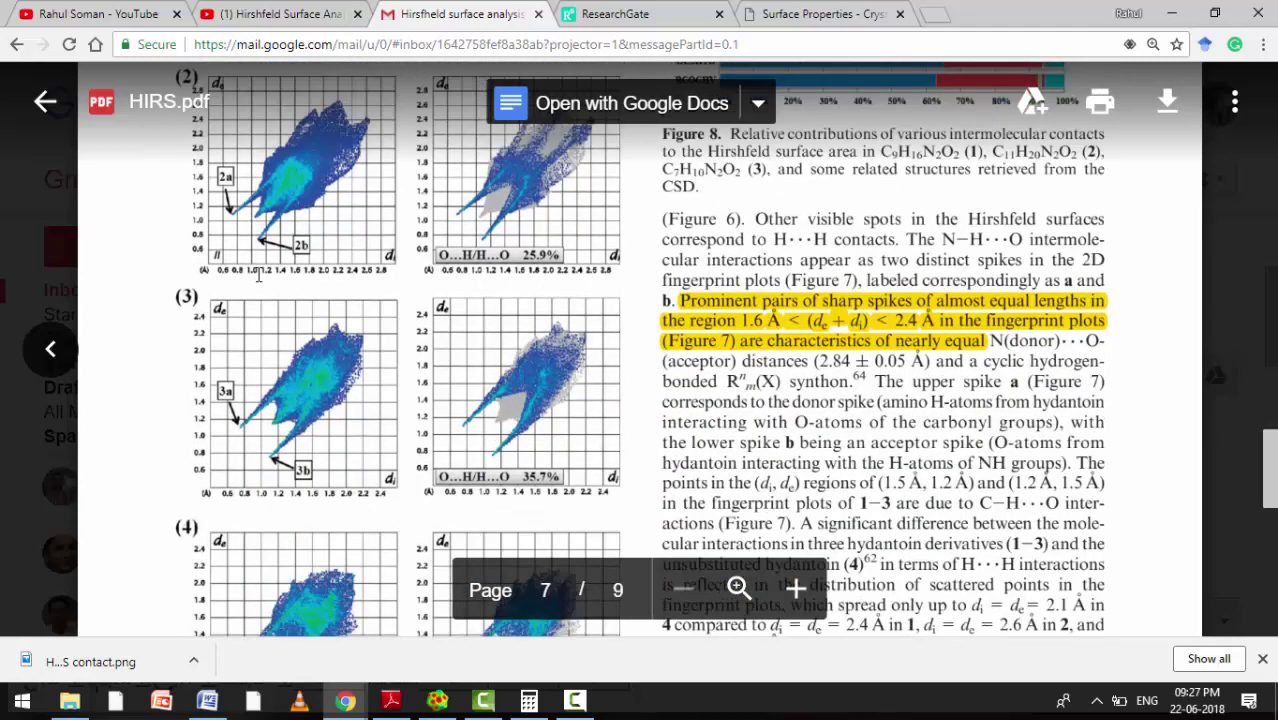
pyautogui.scroll(-2, 258, 276)
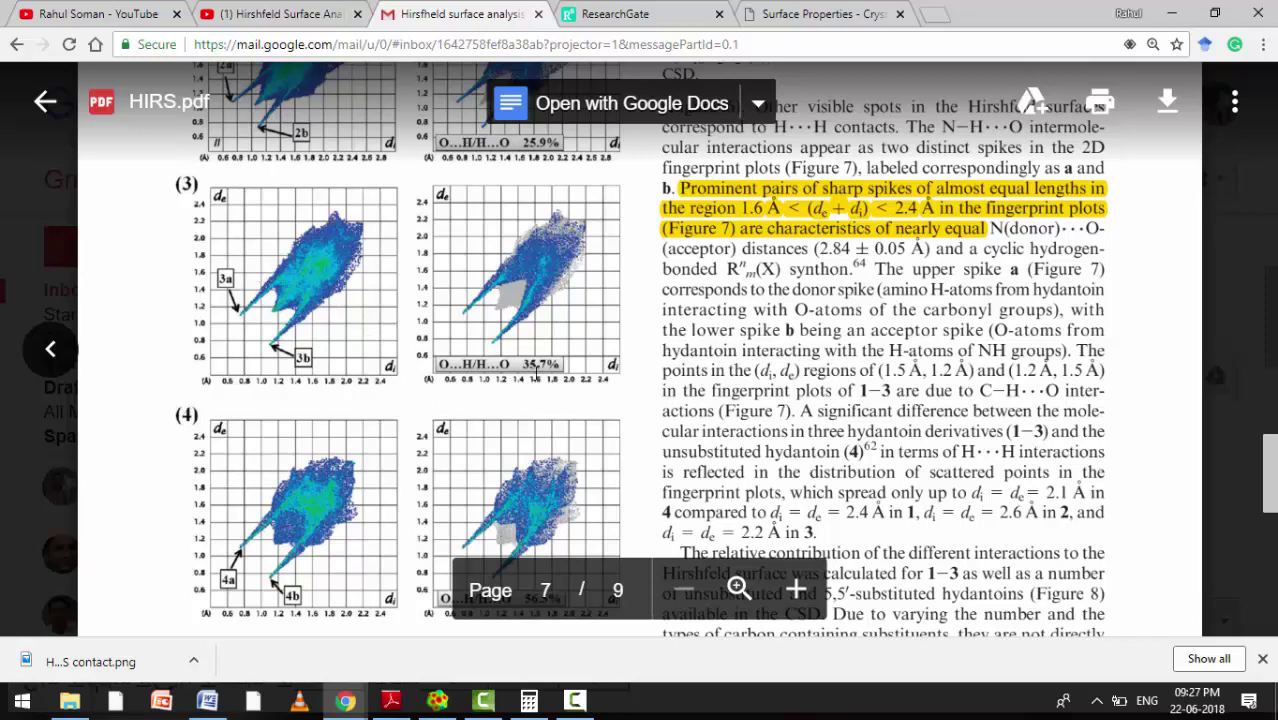
pyautogui.scroll(3, 500, 320)
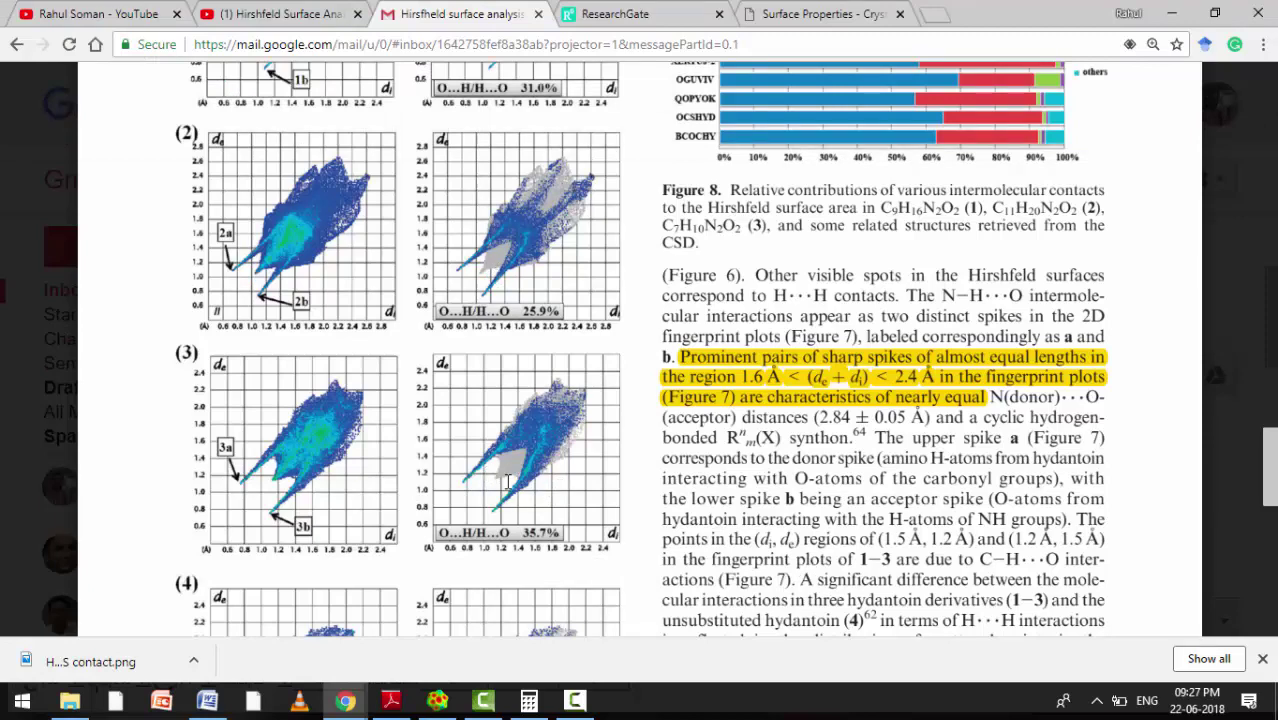
pyautogui.scroll(-1, 497, 480)
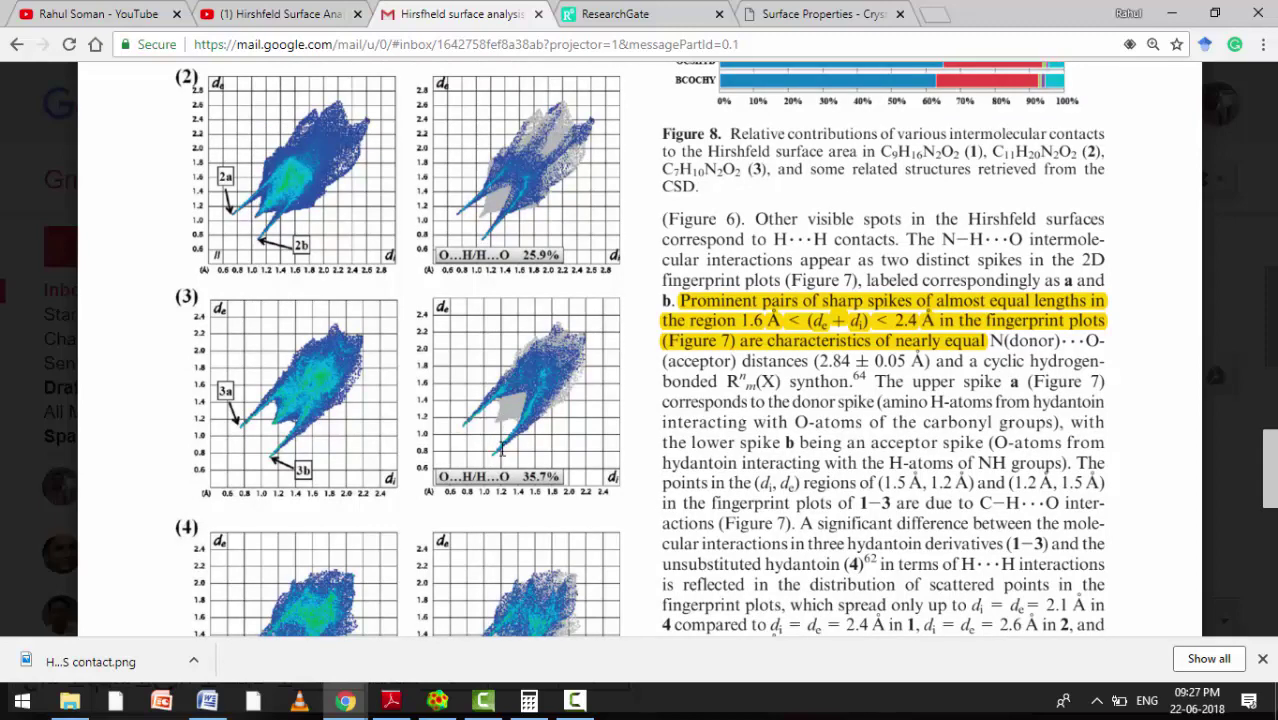
pyautogui.scroll(-1, 502, 452)
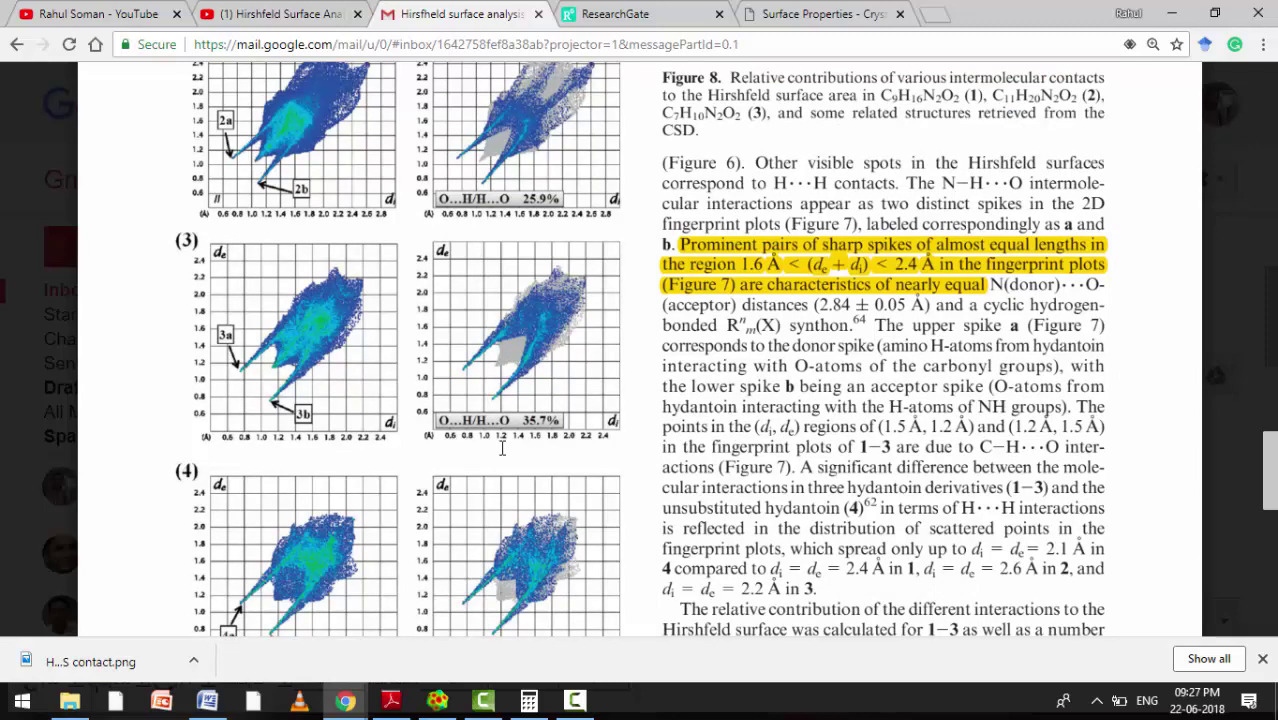
pyautogui.scroll(-2, 502, 448)
pyautogui.scroll(2, 502, 450)
# Switch back to CrystalExplorer and close the fingerprint plot window.
pyautogui.hotkey('alt', 'Tab')
pyautogui.hotkey('alt', 'Tab')
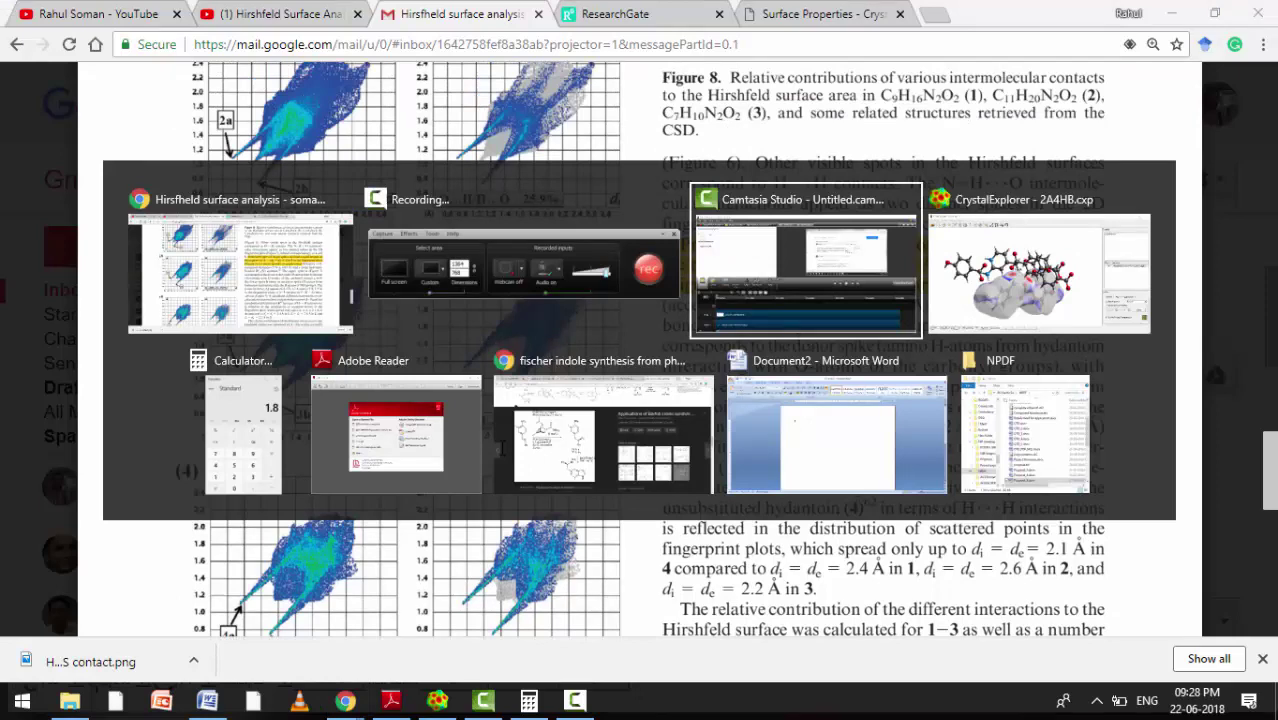
pyautogui.hotkey('alt', 'Tab')
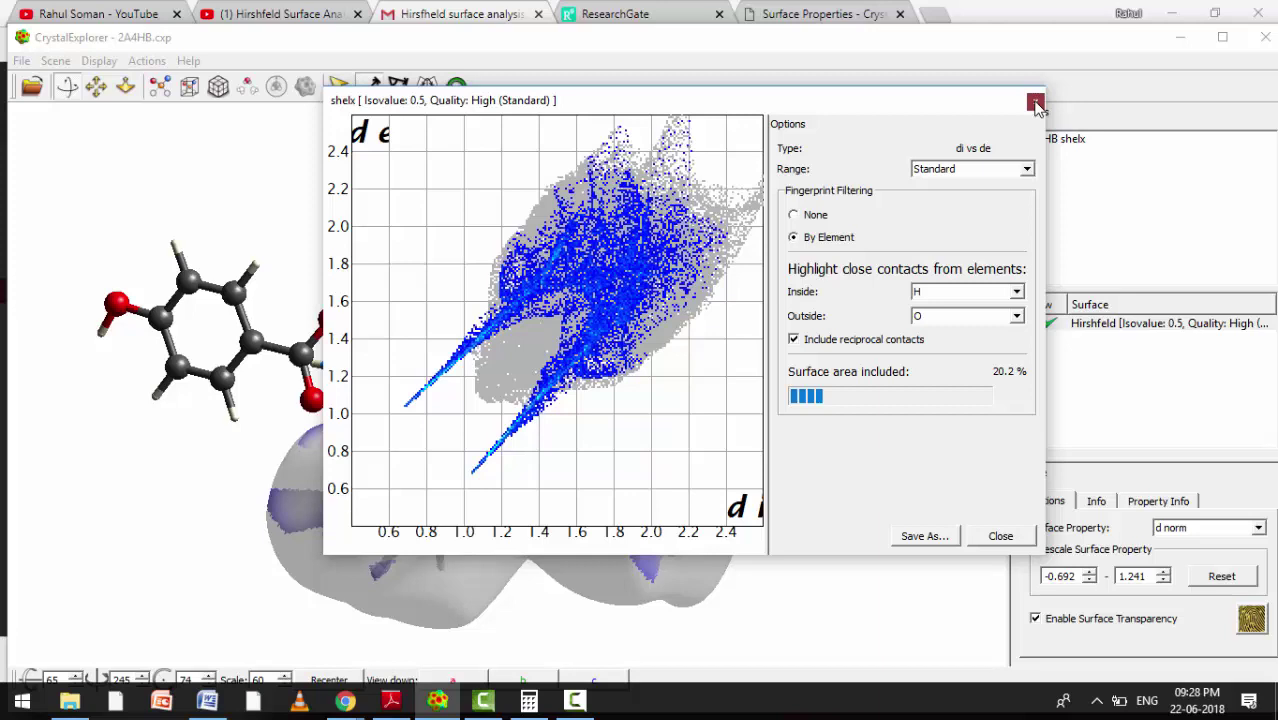
pyautogui.click(1036, 103)
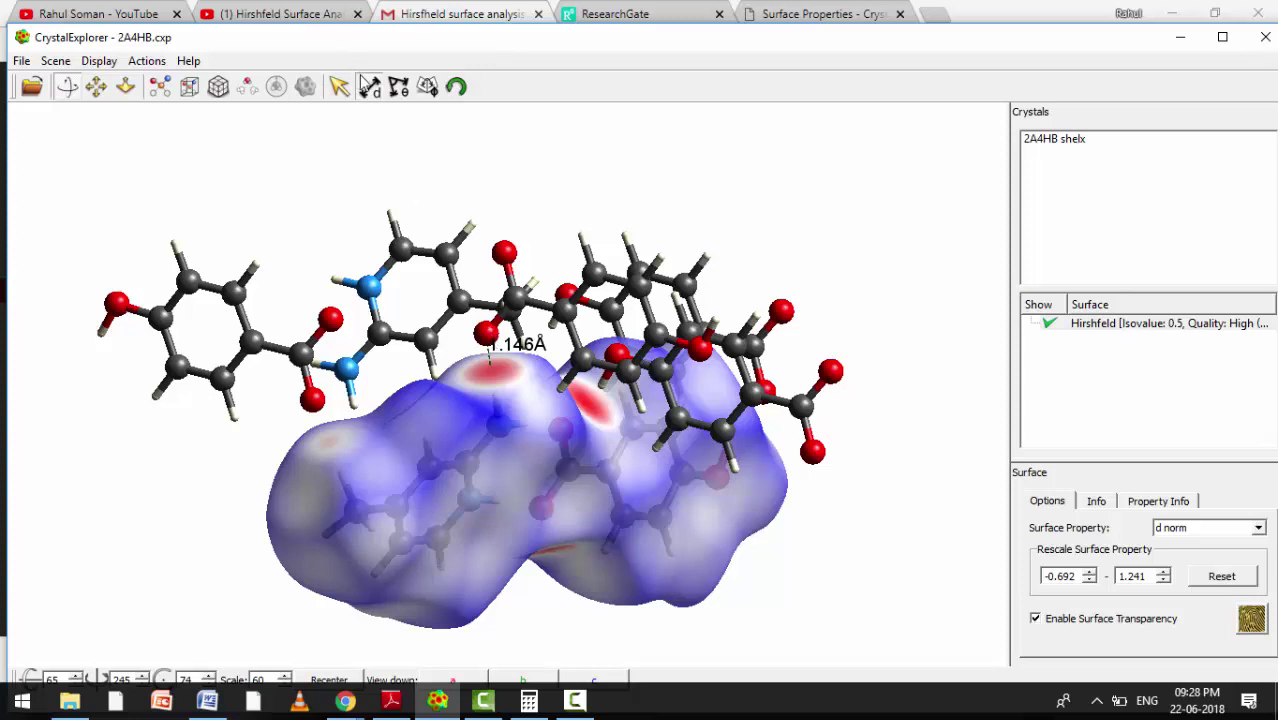
# Start a distance measurement from the oxygen atom and hide the Hirshfeld surface.
pyautogui.click(368, 86)
pyautogui.click(486, 334)
pyautogui.click(1049, 326)
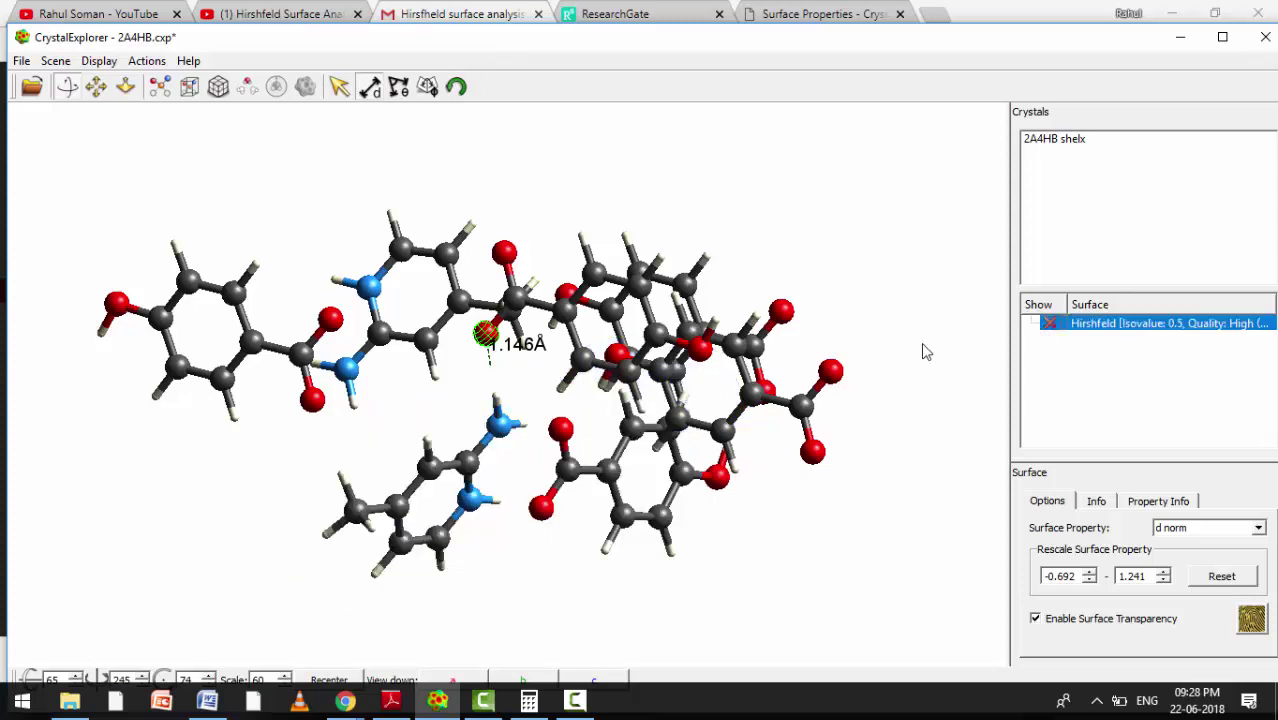
# Measure the 1.900 Å O···H distance to the neighbouring H atom and redisplay the Hirshfeld surface.
pyautogui.click(497, 403)
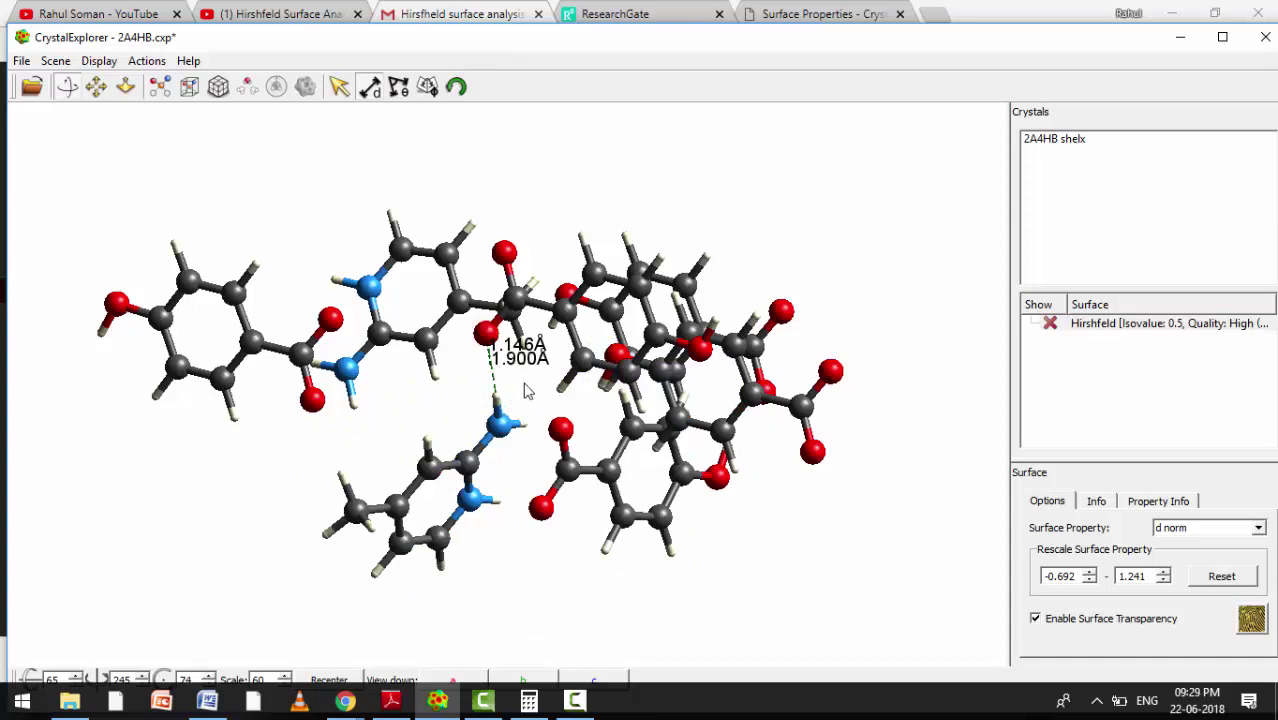
pyautogui.click(1049, 324)
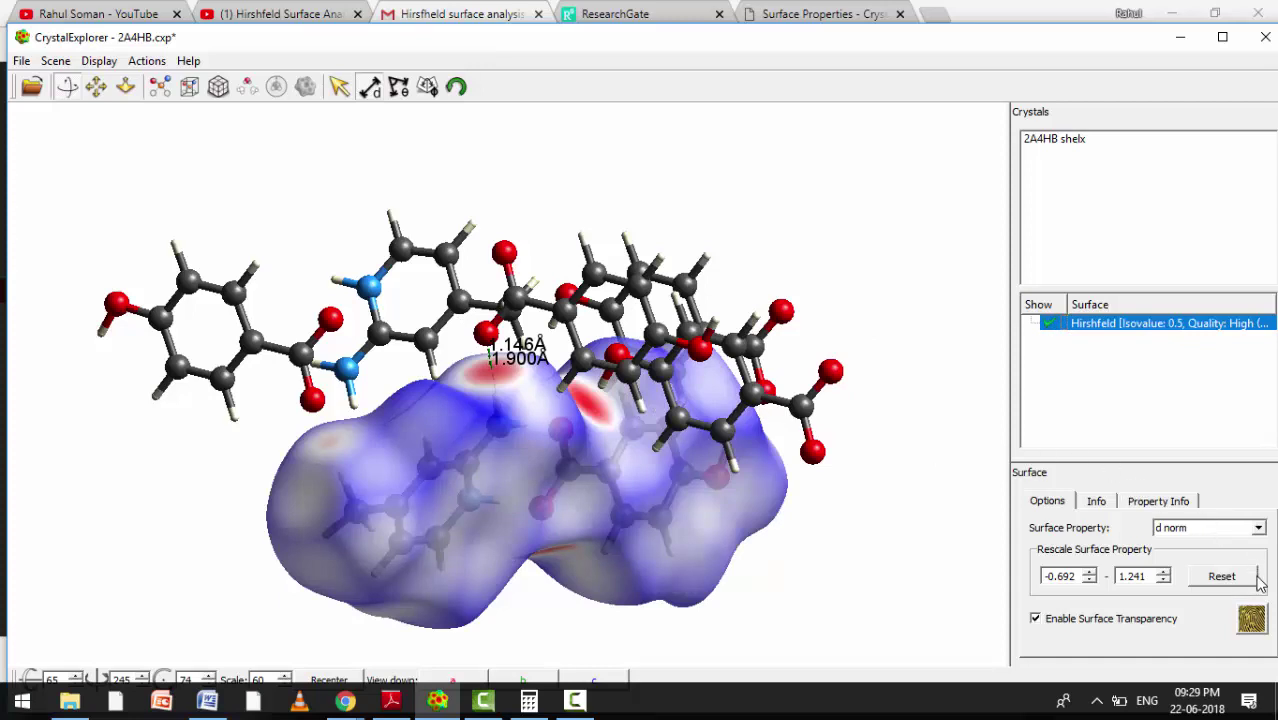
# Filter the fingerprint plot by element to H inside and O outside, including reciprocal contacts.
pyautogui.click(1245, 624)
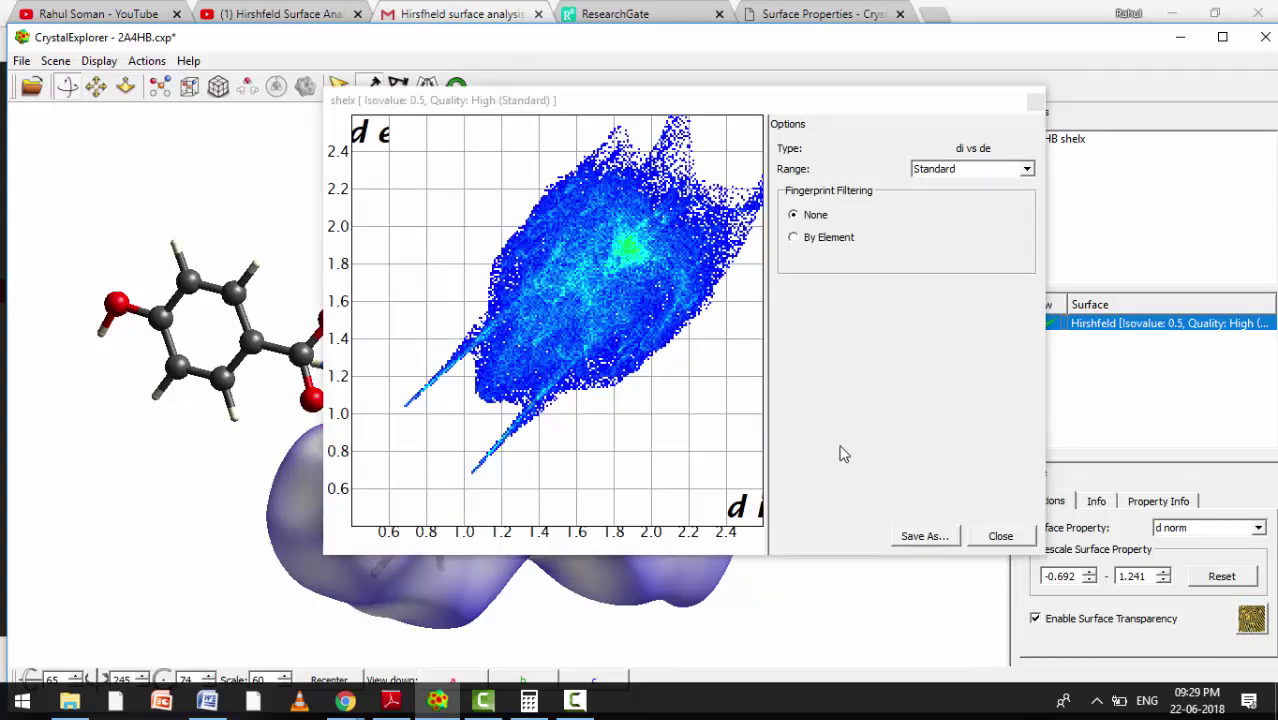
pyautogui.click(821, 237)
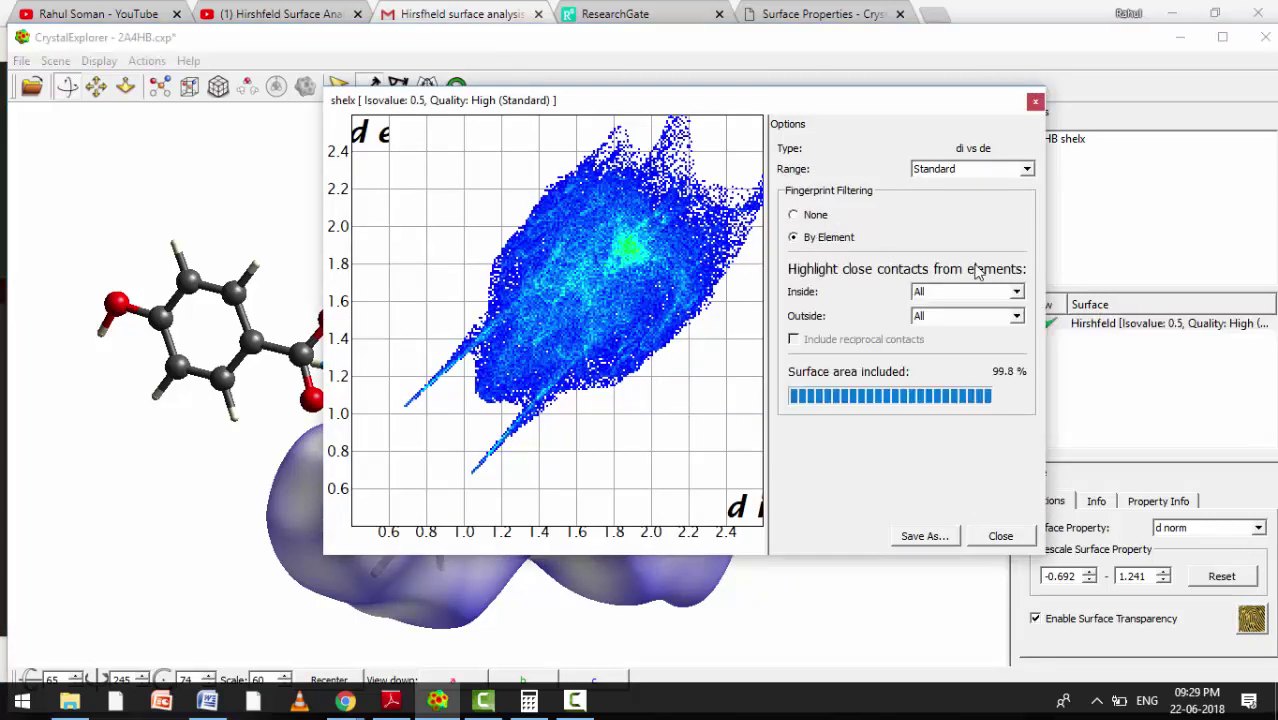
pyautogui.click(985, 293)
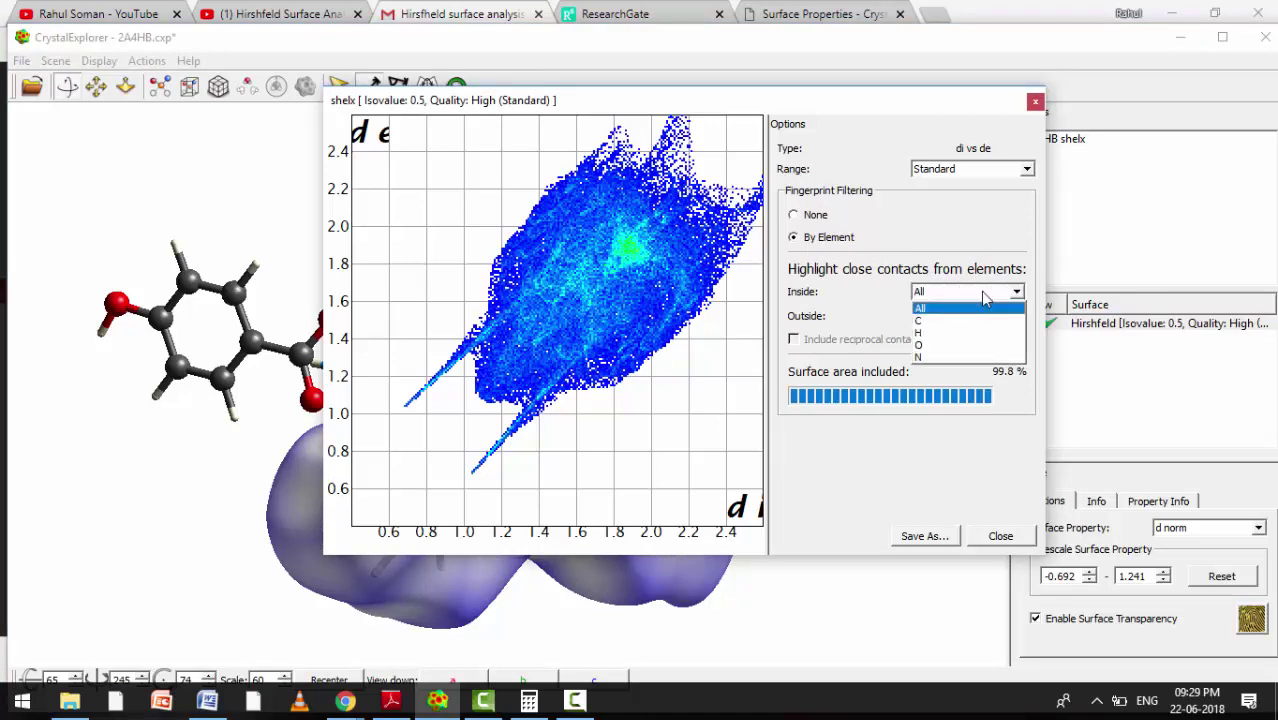
pyautogui.click(984, 333)
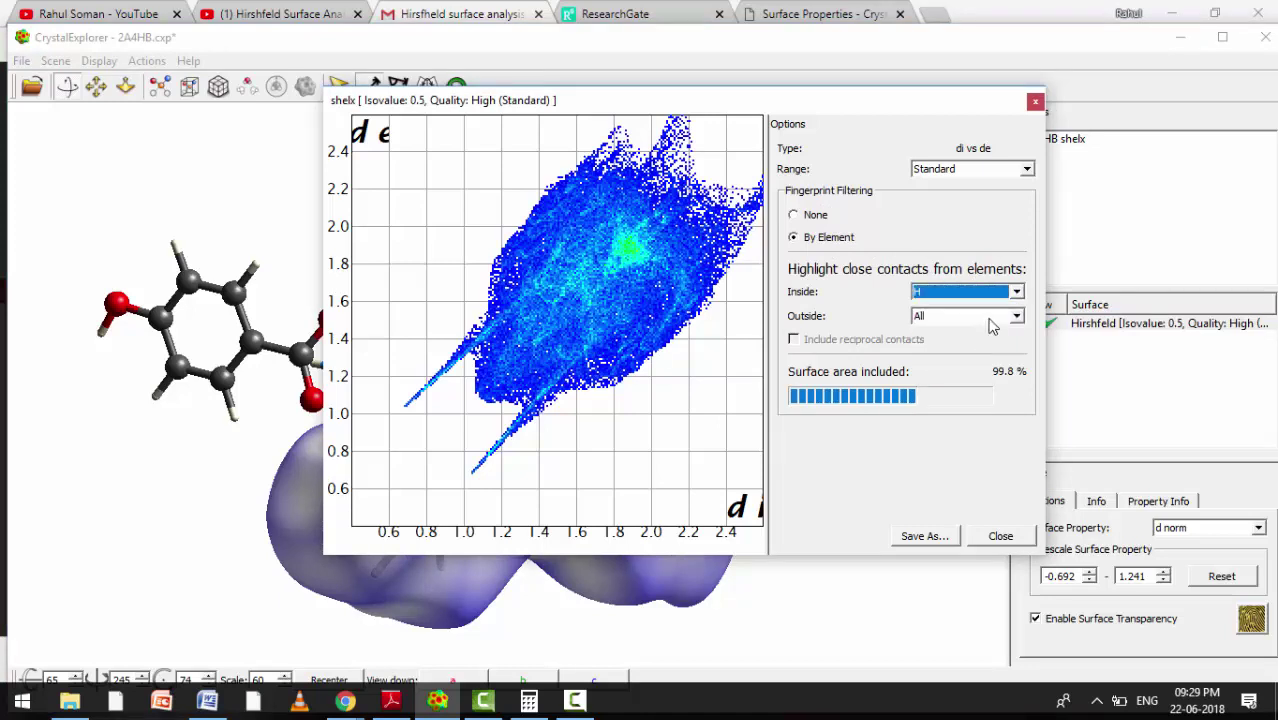
pyautogui.click(990, 322)
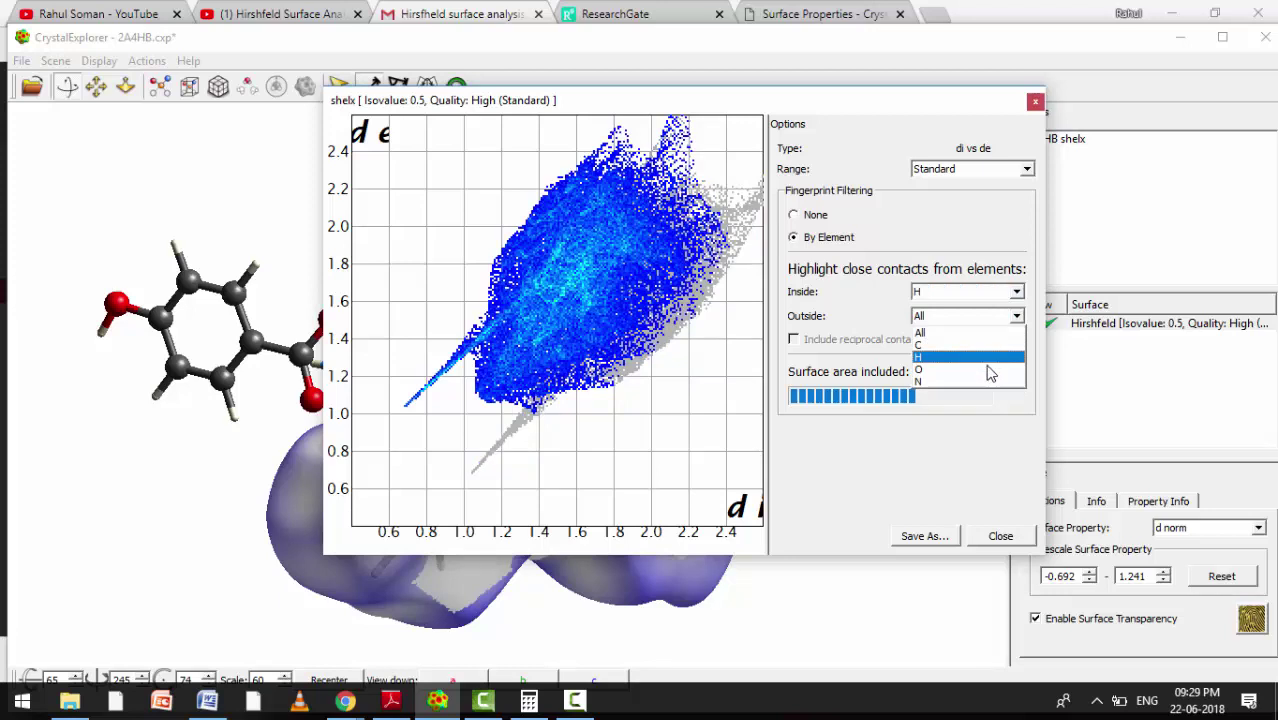
pyautogui.click(990, 370)
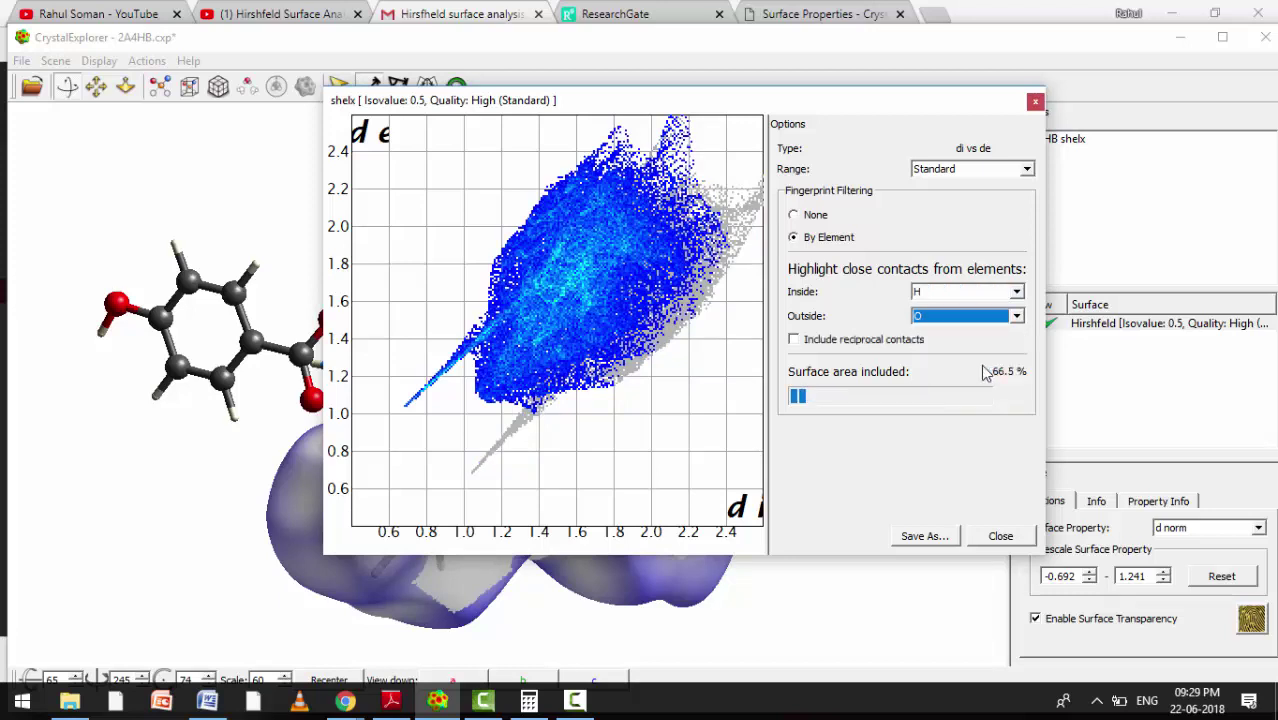
pyautogui.click(795, 340)
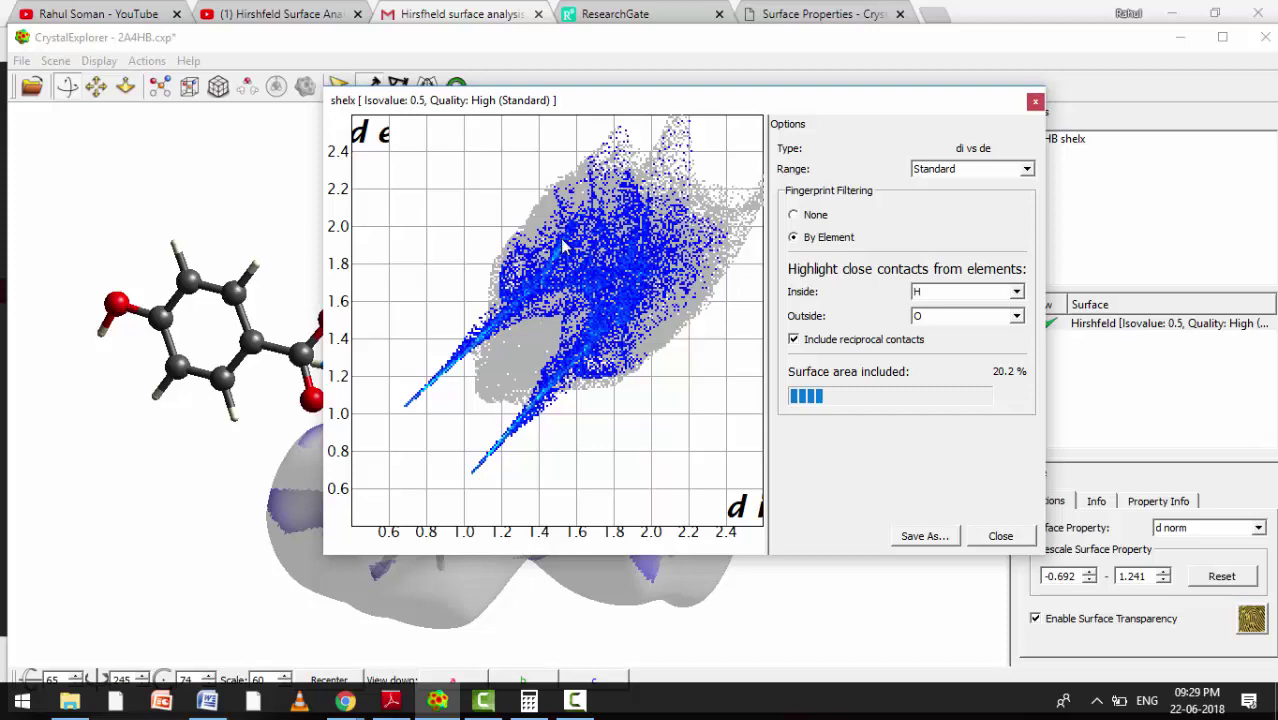
pyautogui.moveTo(650, 100); pyautogui.dragTo(720, 64)
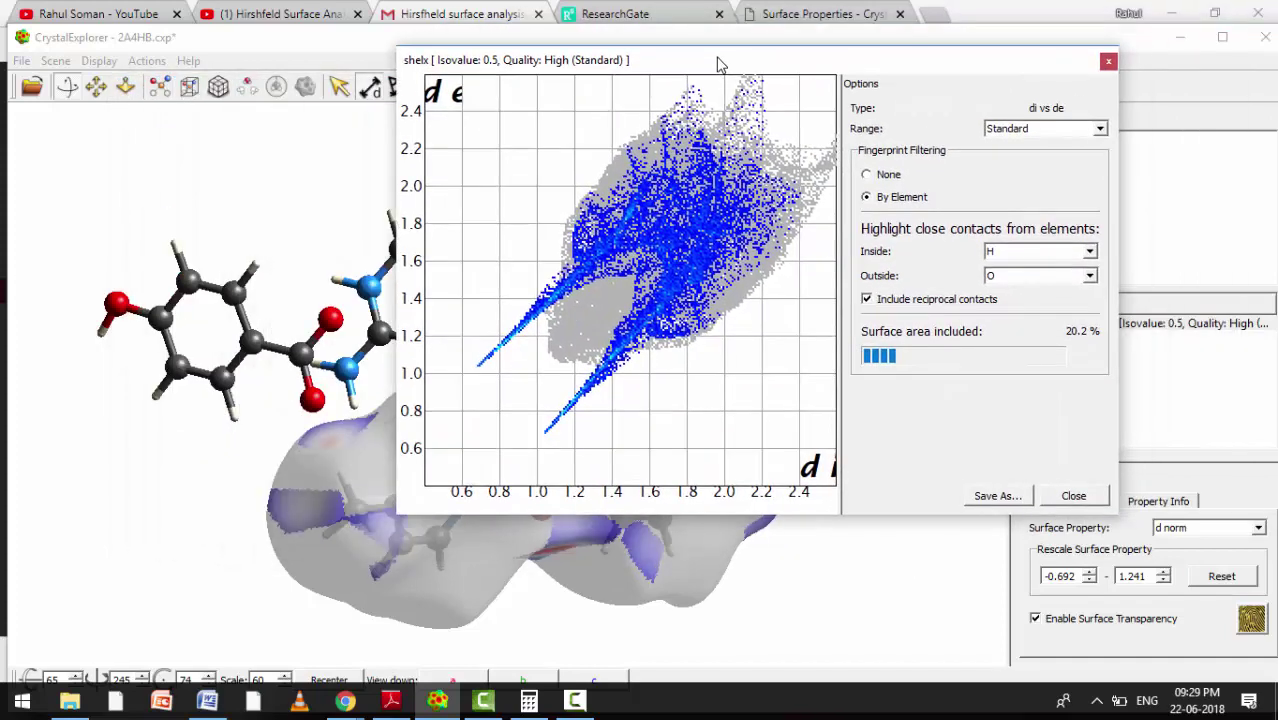